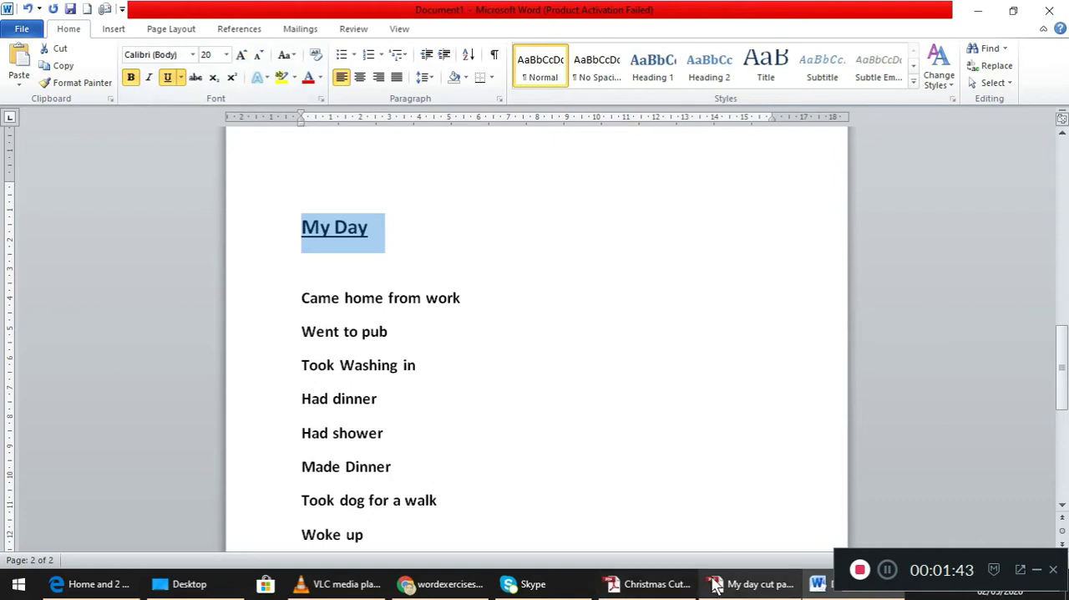
- Check the exercise instructions in Adobe Reader, and in Word enlarge all the list items under the My Day heading to 18 pt
mouse_move(710, 584)
left_click(739, 543)
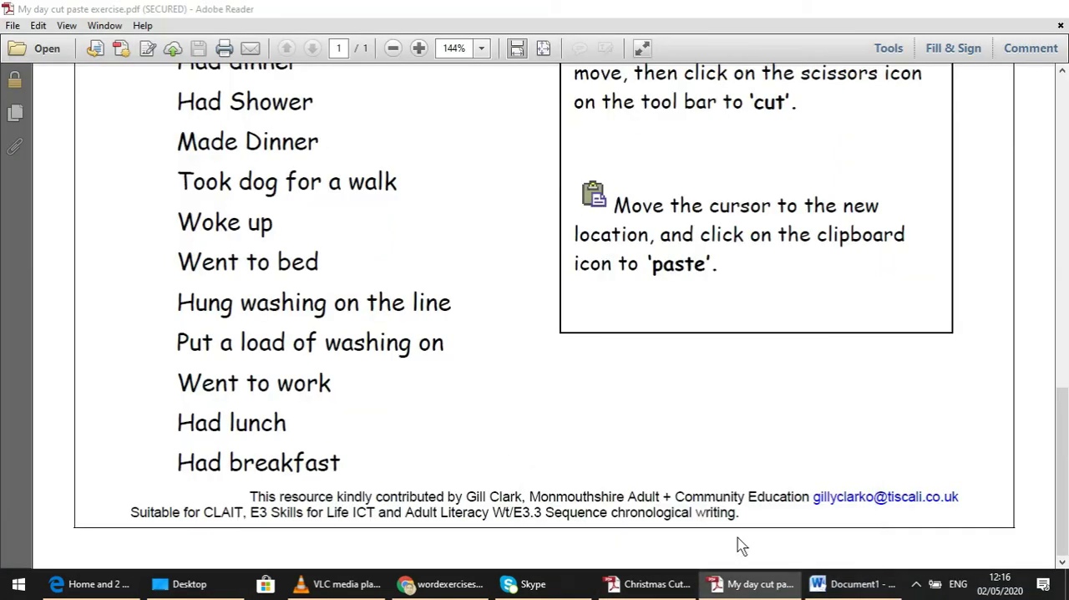
left_click_drag(1066, 417, 1036, 142)
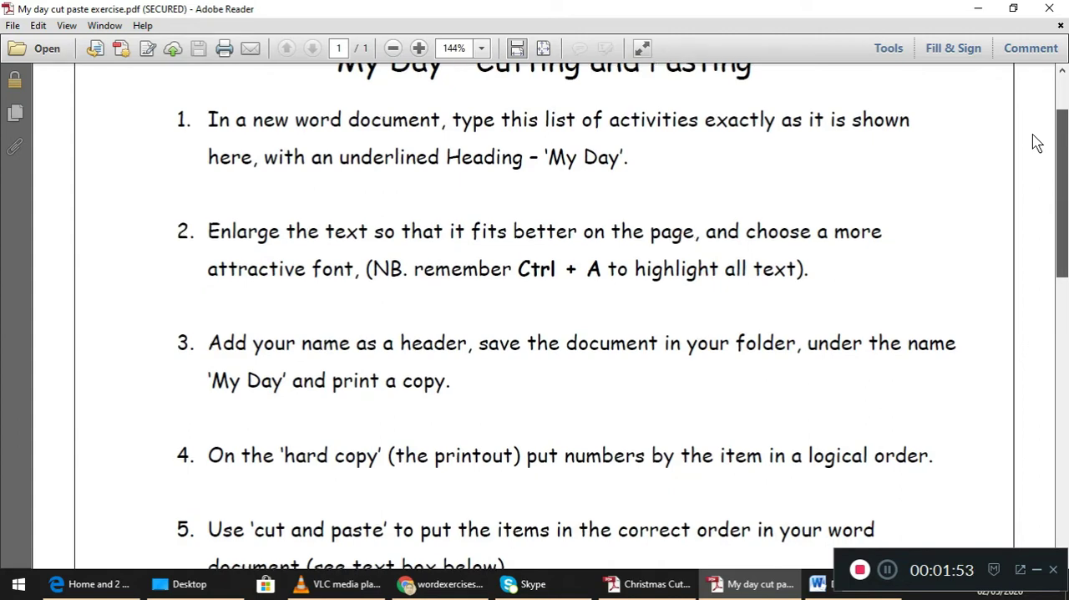
left_click_drag(1035, 142, 1024, 239)
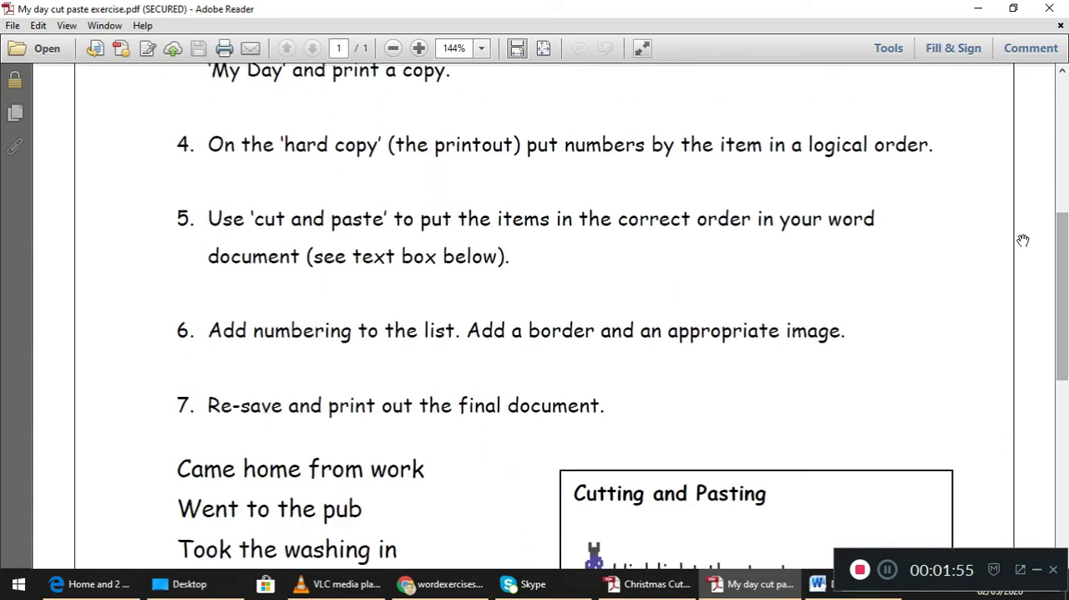
left_click(860, 584)
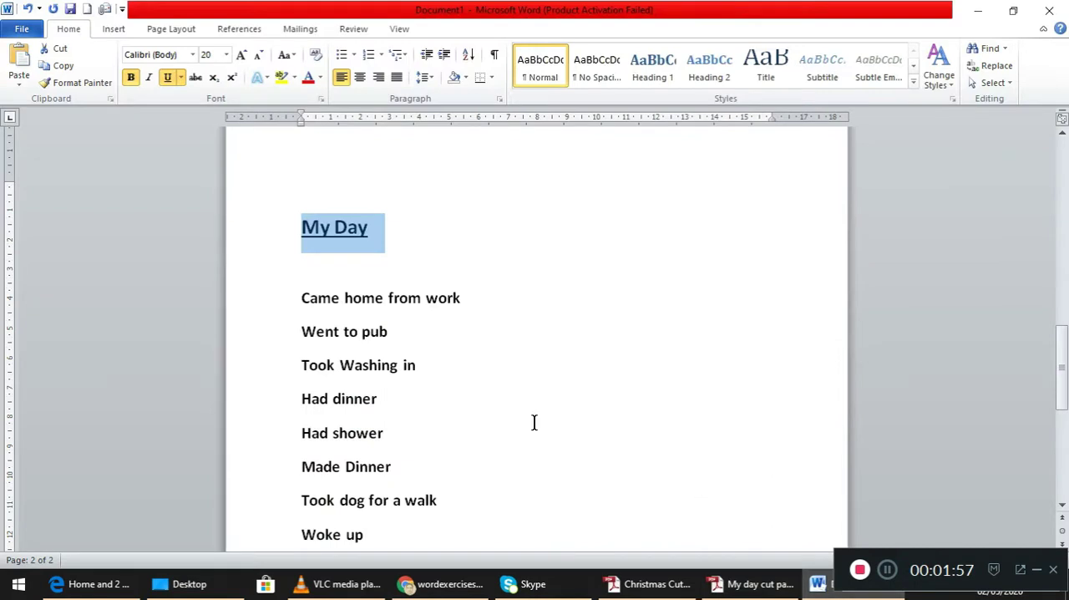
left_click_drag(301, 298, 488, 537)
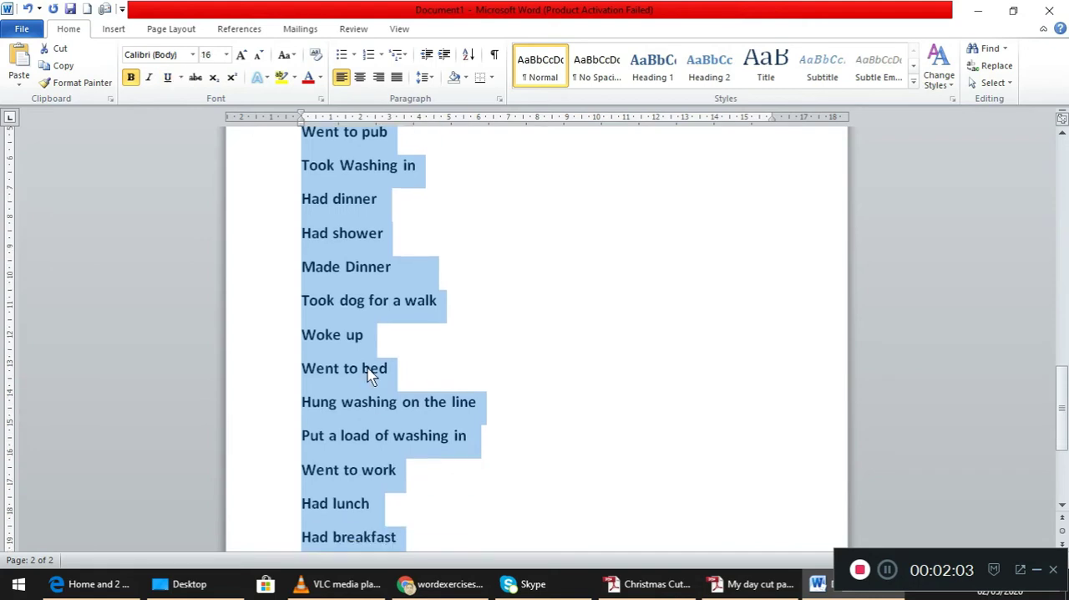
left_click(242, 57)
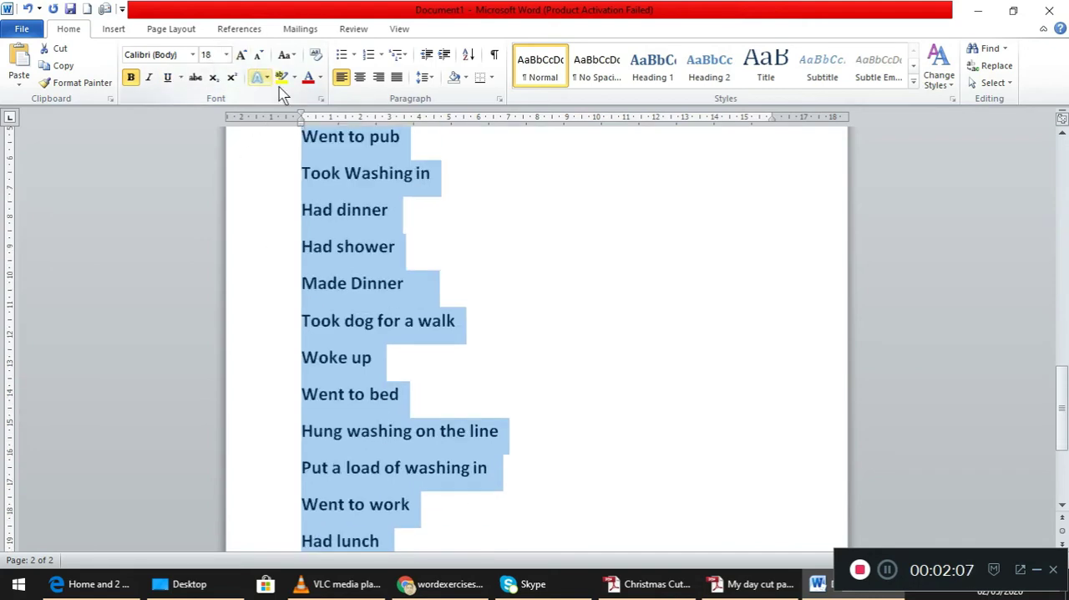
left_click(322, 78)
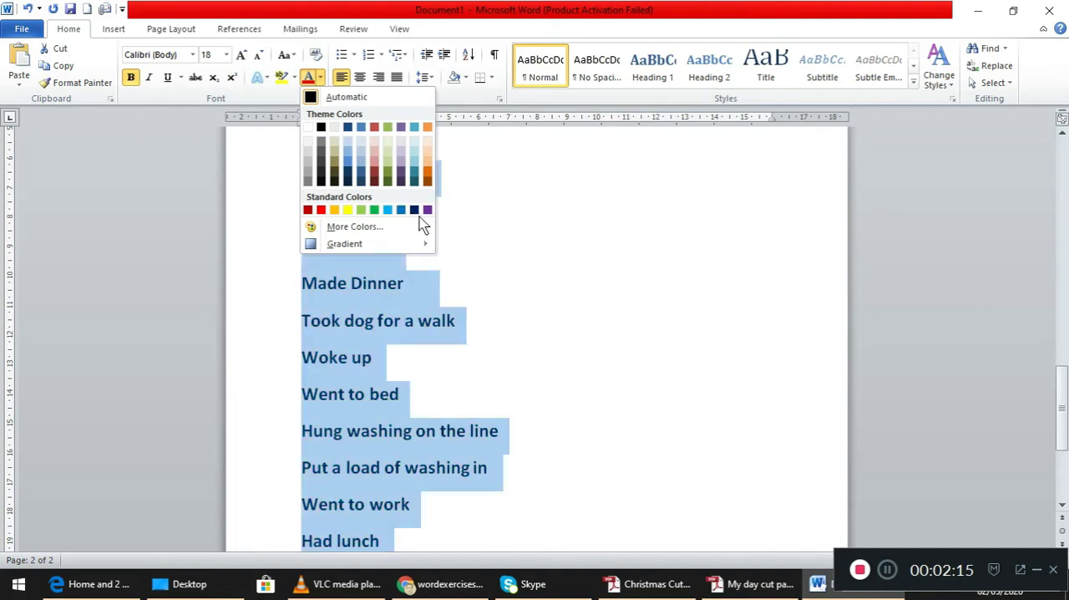
key("Escape")
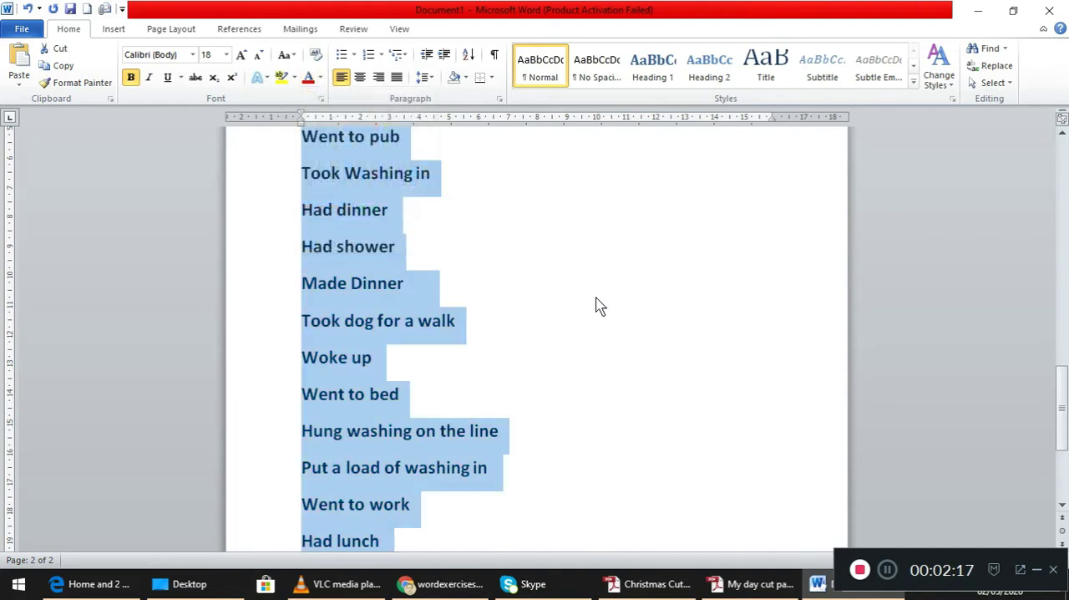
left_click(598, 306)
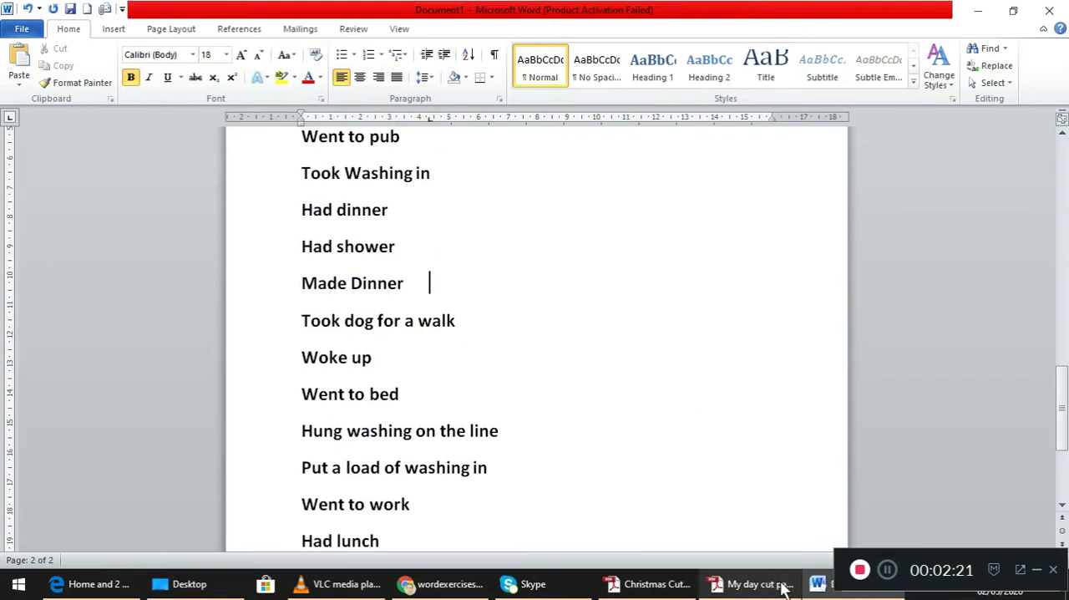
- Reread the exercise instructions in Adobe Reader, and in Word add the author's full name as the page header
left_click(752, 584)
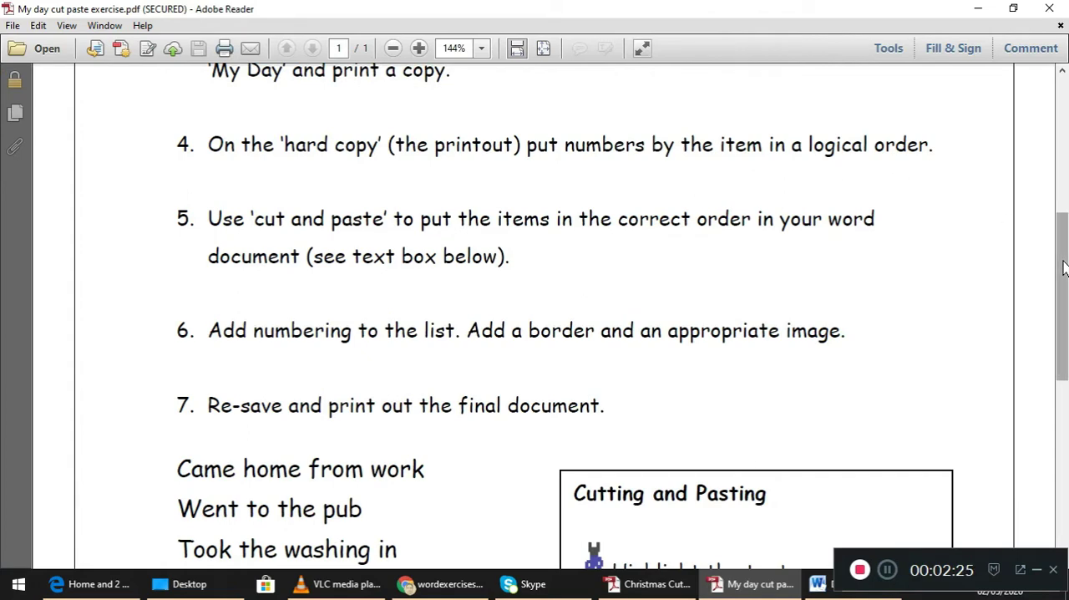
left_click_drag(1065, 267, 1065, 205)
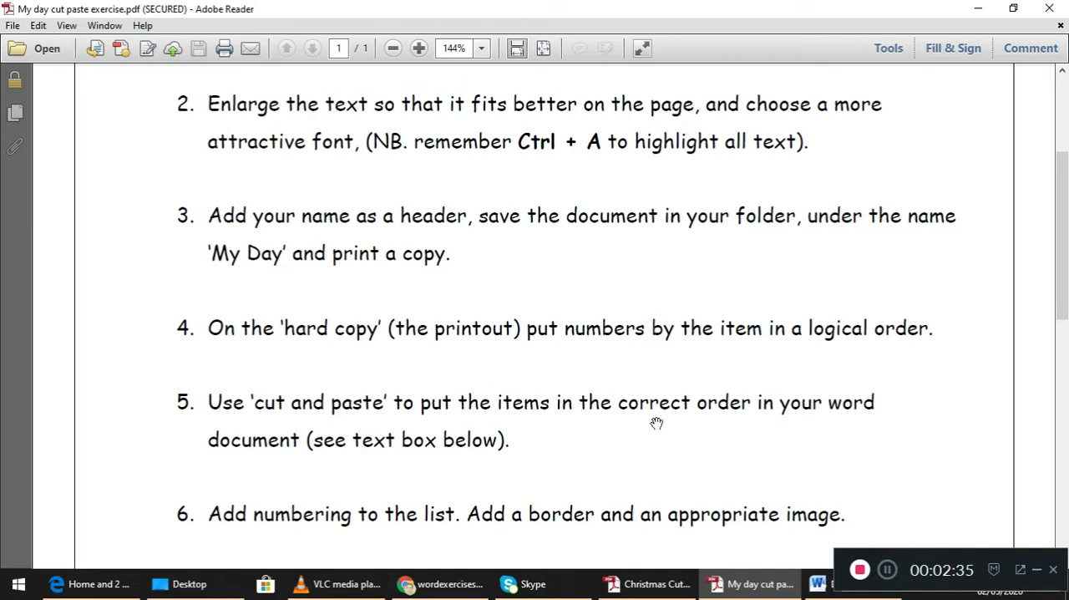
left_click(814, 583)
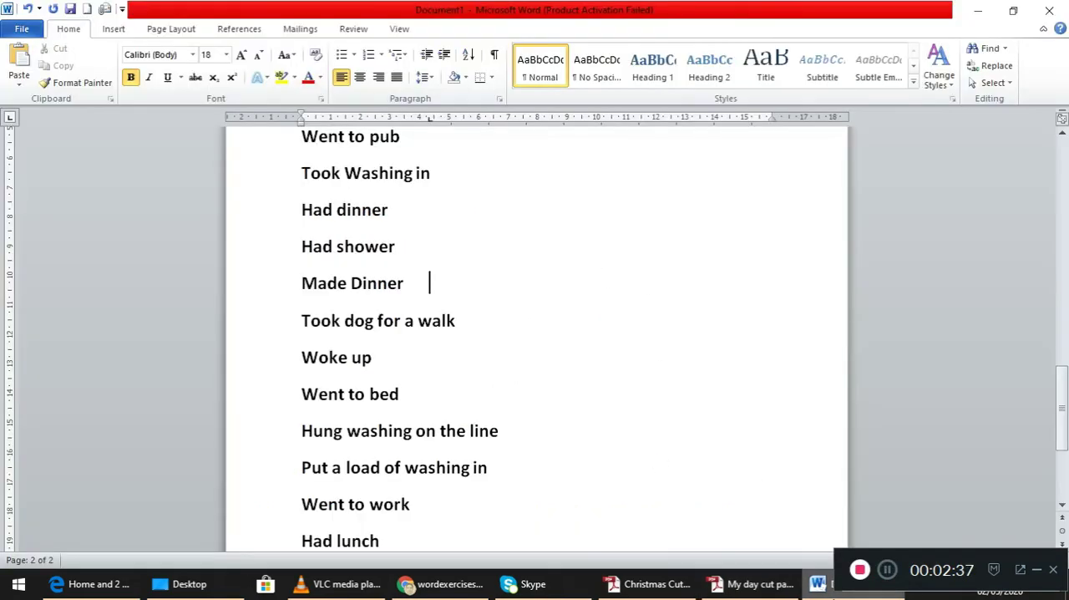
left_click_drag(1059, 380, 1063, 338)
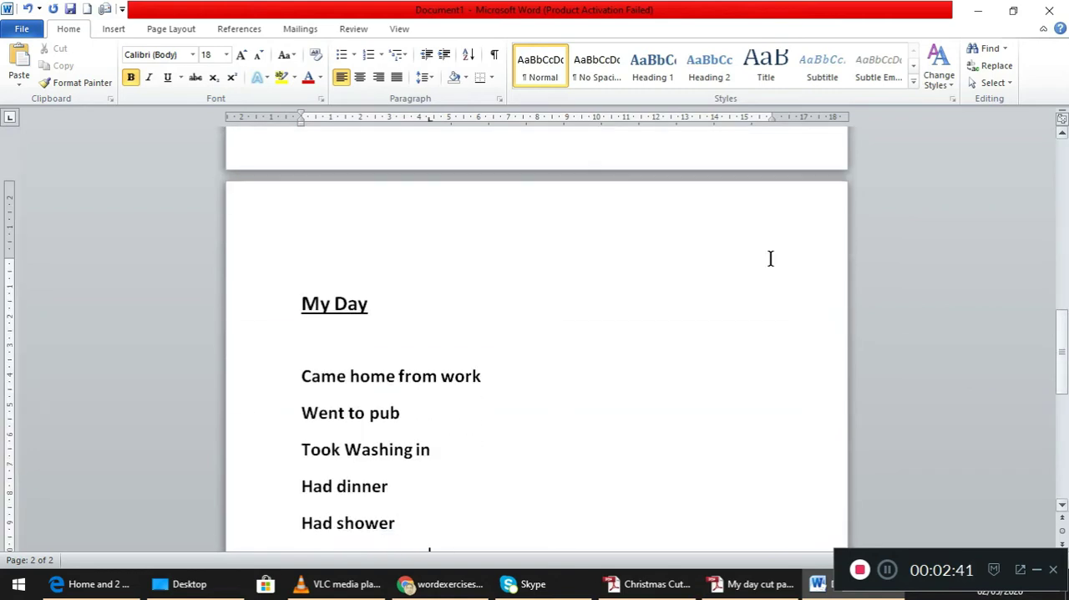
double_click(335, 222)
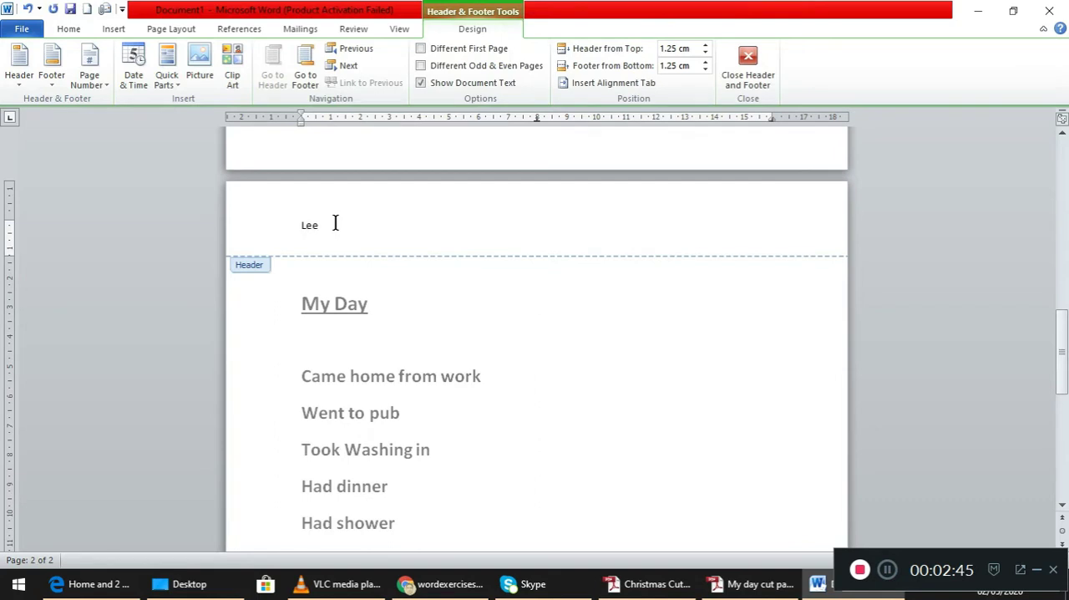
type("Leela Kudlur")
key("Escape")
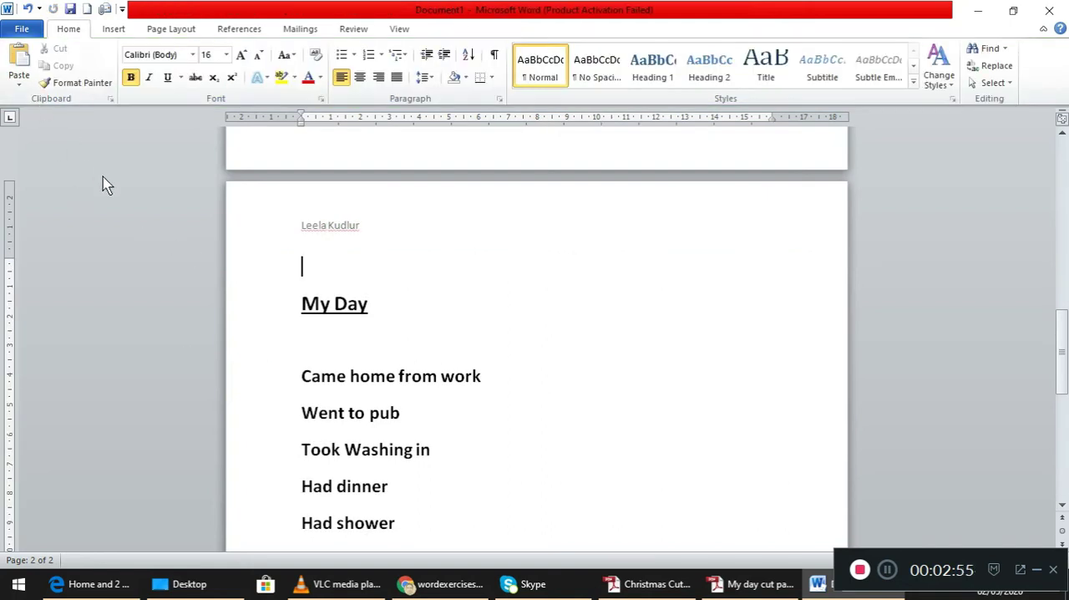
- Consult the exercise sheet and try marking the logical order with 1 after "Woke up" and 2 after "Had shower"
left_click(747, 586)
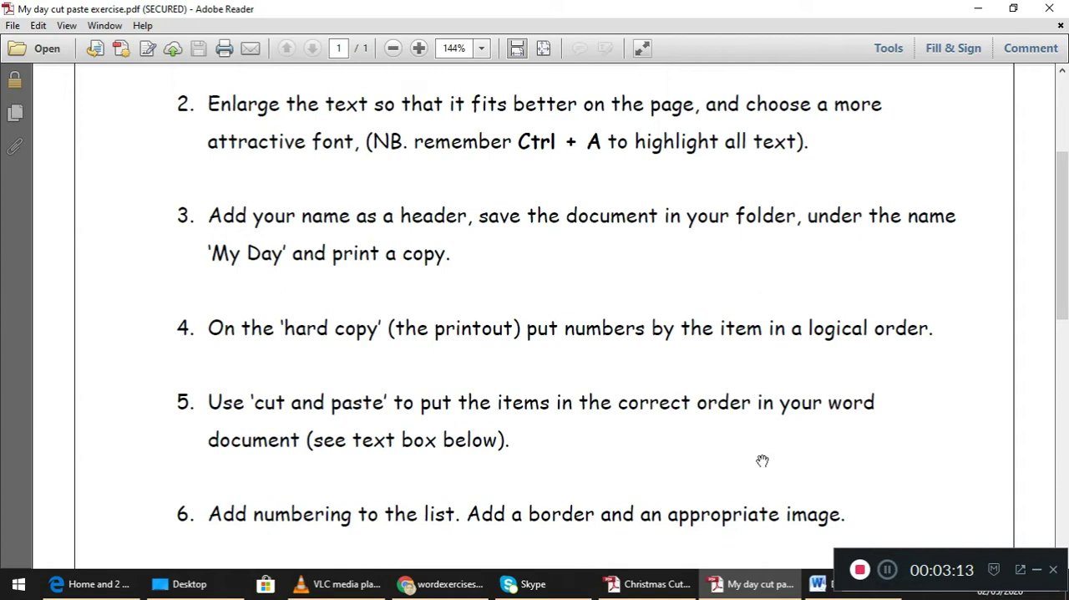
left_click(815, 590)
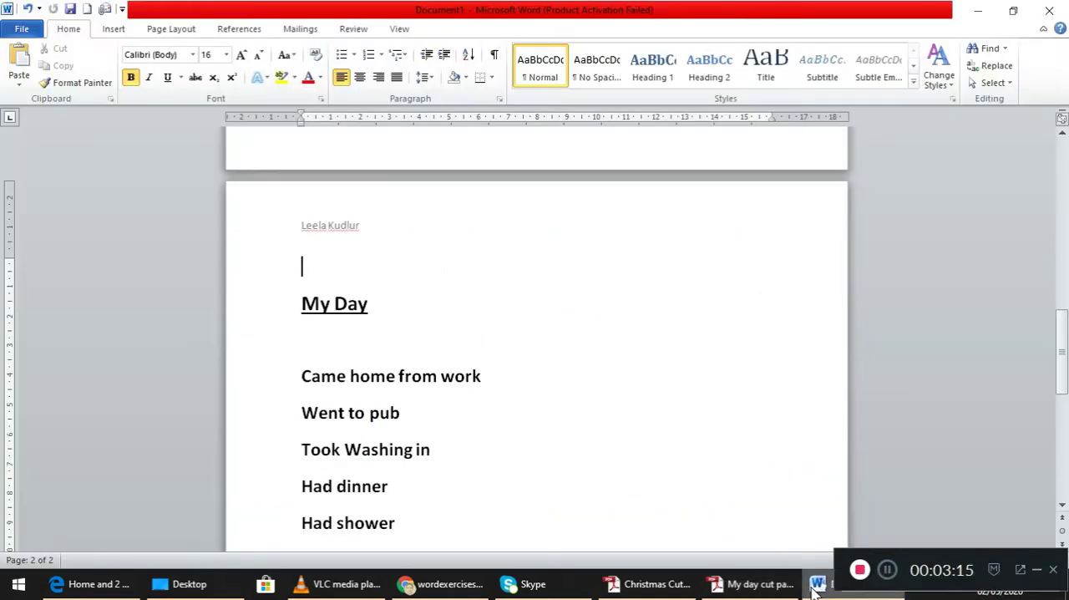
left_click(1064, 340)
left_click_drag(1063, 341, 1064, 386)
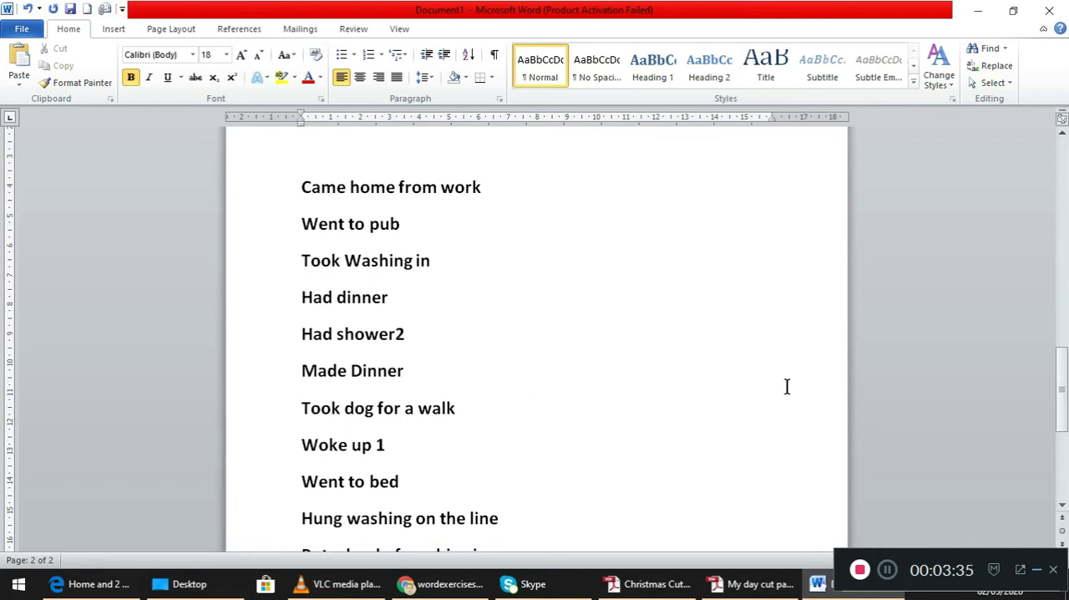
left_click_drag(1065, 388, 1058, 386)
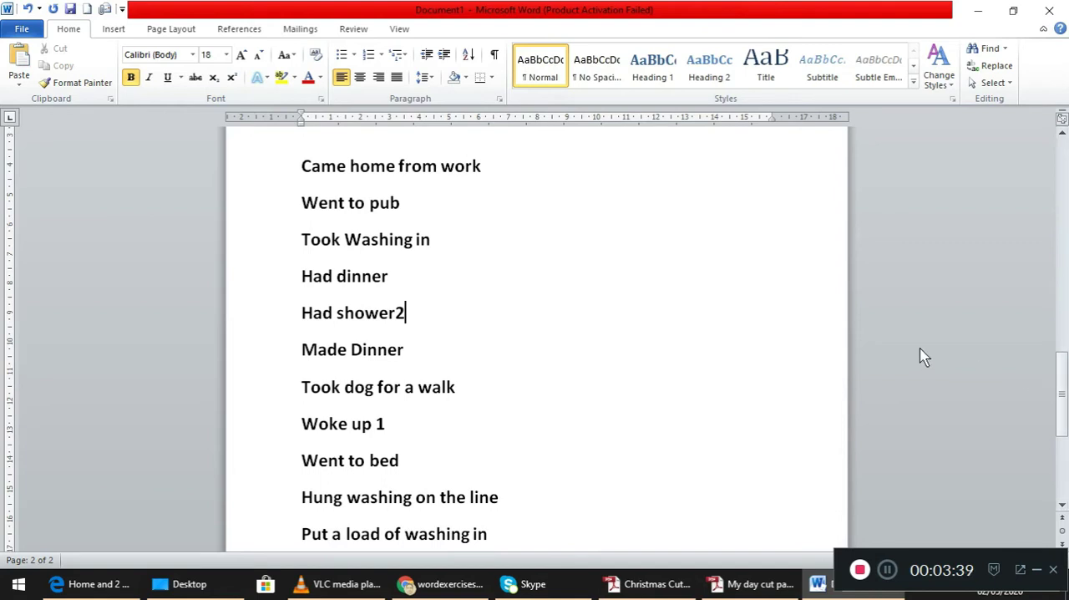
left_click(508, 437)
left_click(776, 585)
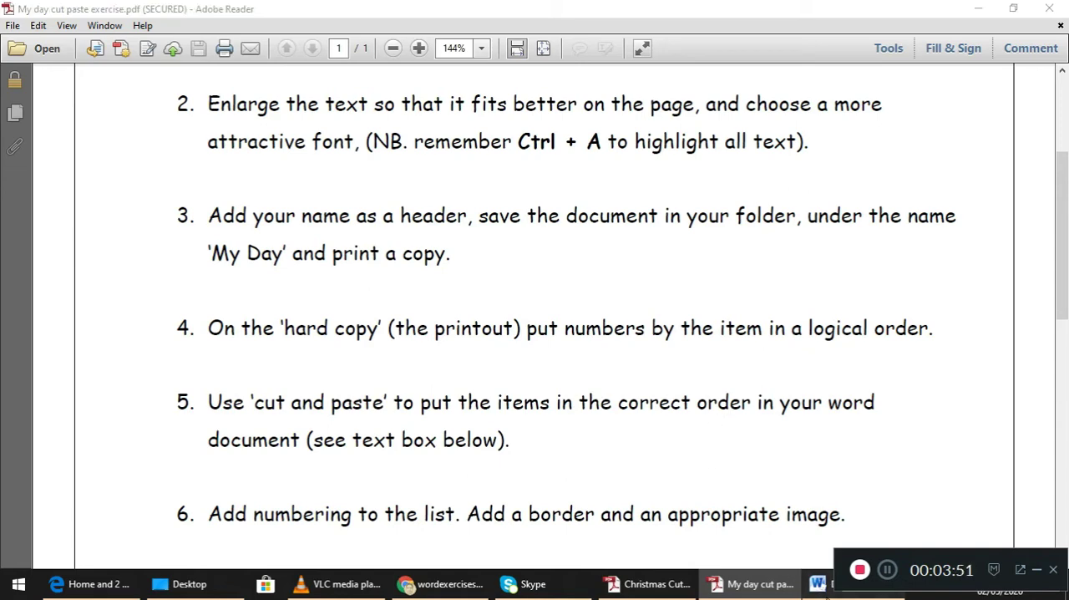
left_click(823, 584)
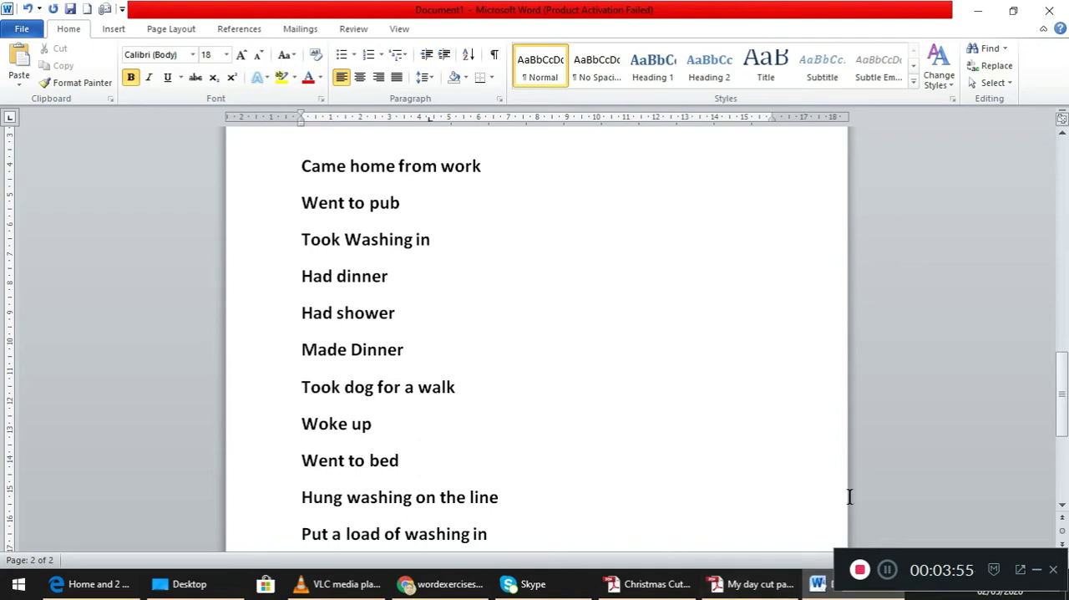
- Cut "Woke up" and paste it above "Came home from work", adding two blank lines before the remaining items
left_click_drag(1062, 413, 1061, 411)
left_click_drag(304, 428, 400, 434)
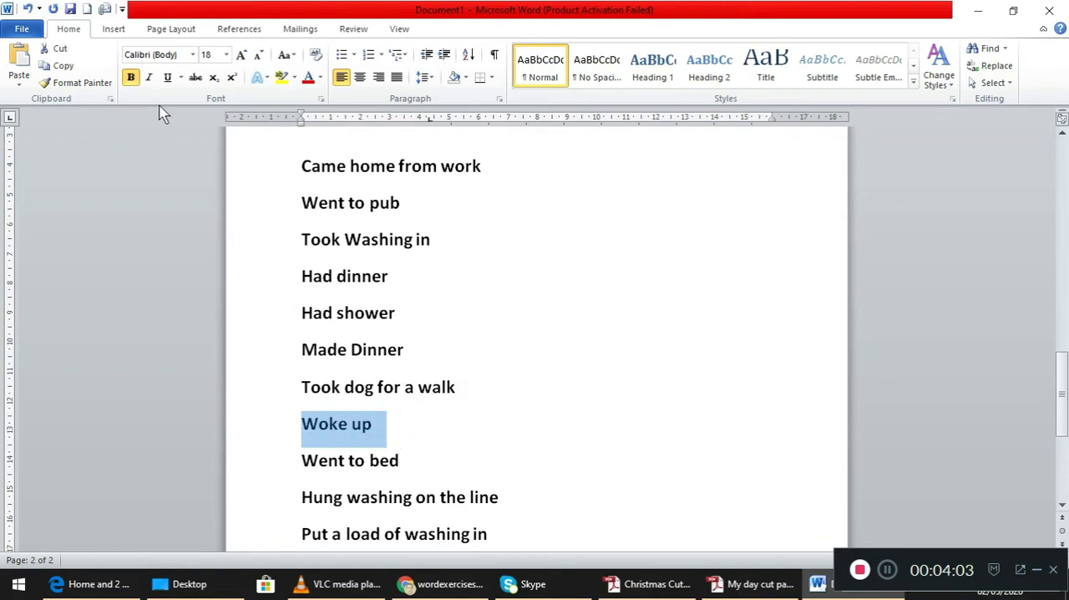
left_click(63, 50)
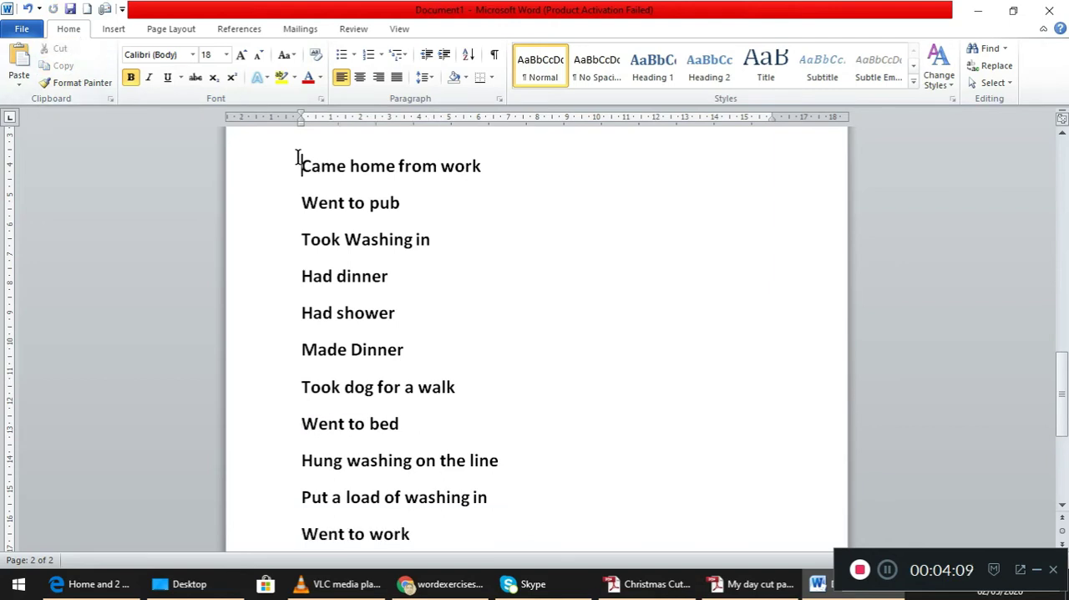
key("Return")
key("Return")
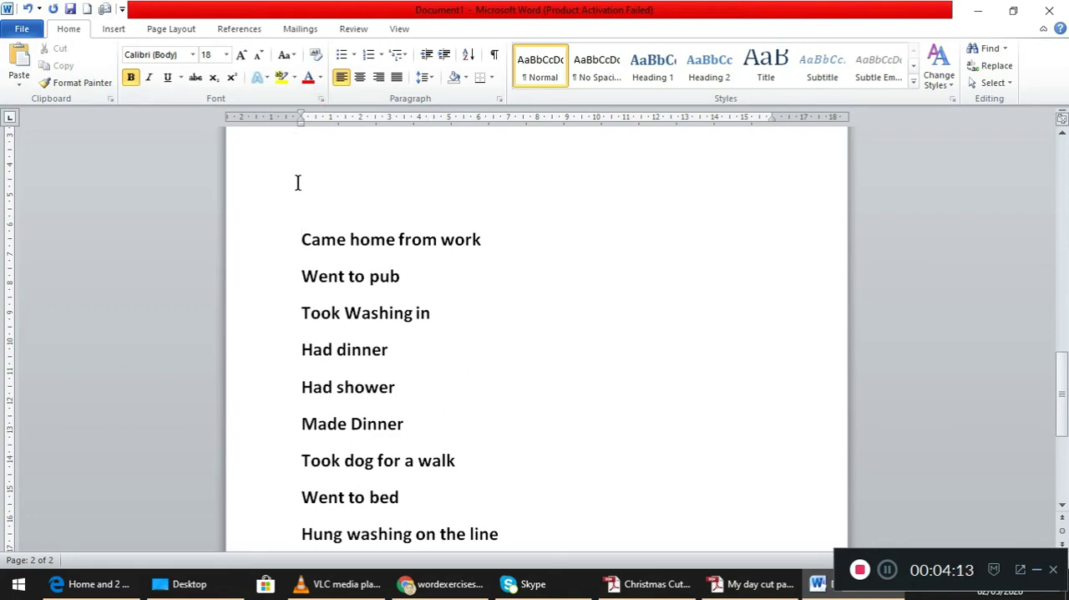
left_click(297, 182)
left_click(13, 56)
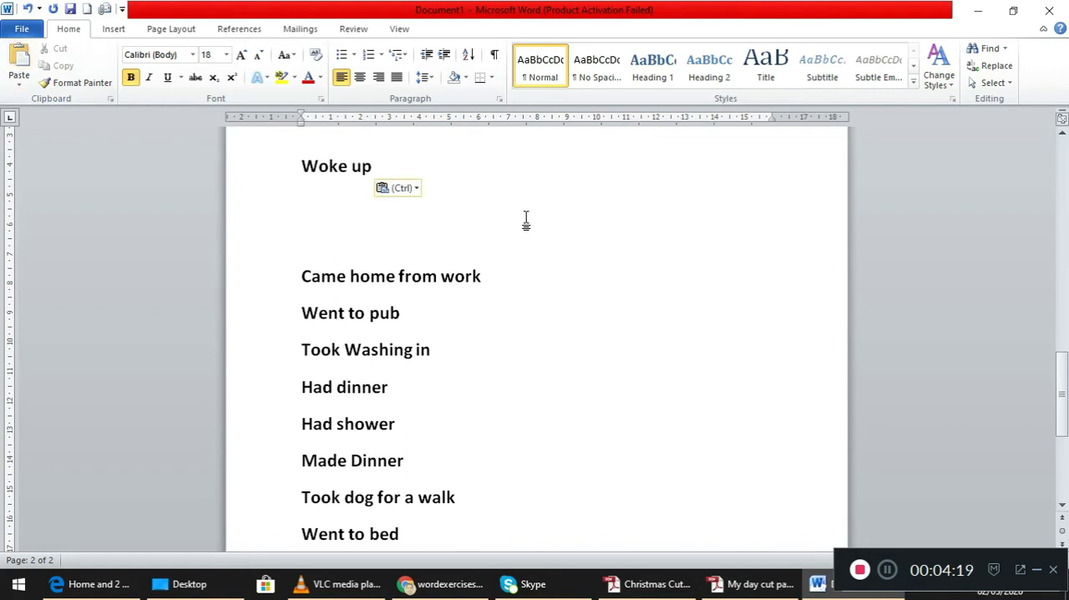
- Cut "Had shower" from the list and paste it directly below "Woke up"
mouse_move(1061, 376)
left_mouse_down()
mouse_move(1064, 427)
mouse_move(1062, 381)
left_mouse_up()
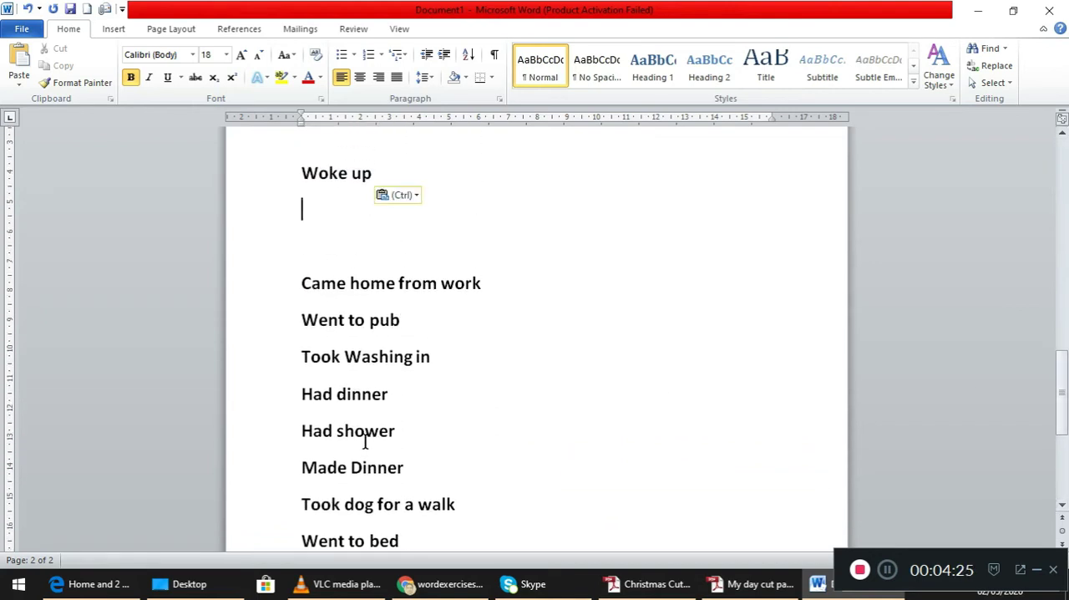
left_click_drag(303, 431, 374, 438)
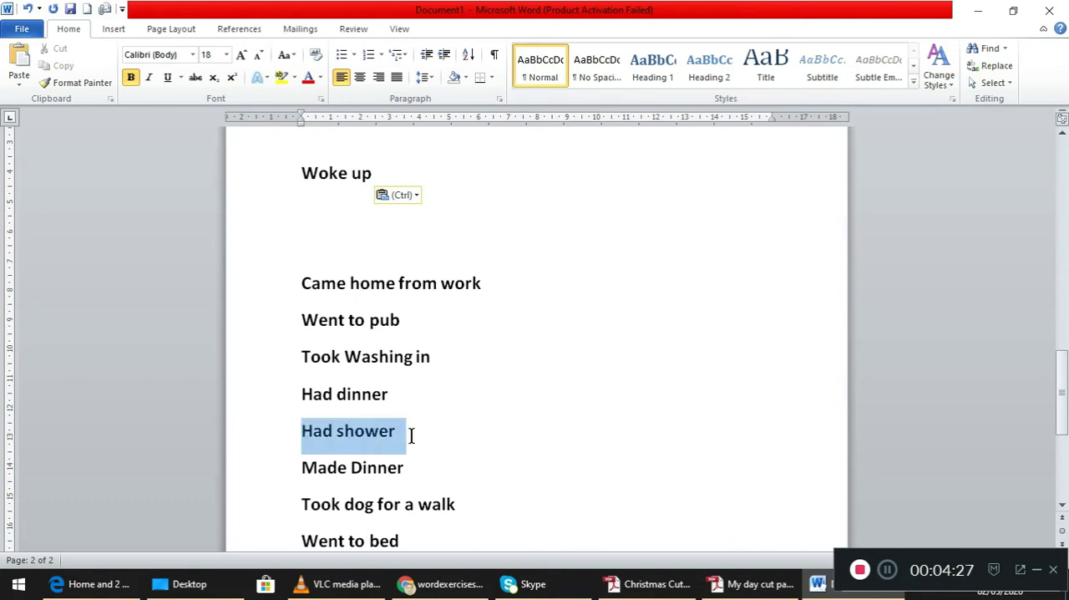
left_click(227, 321)
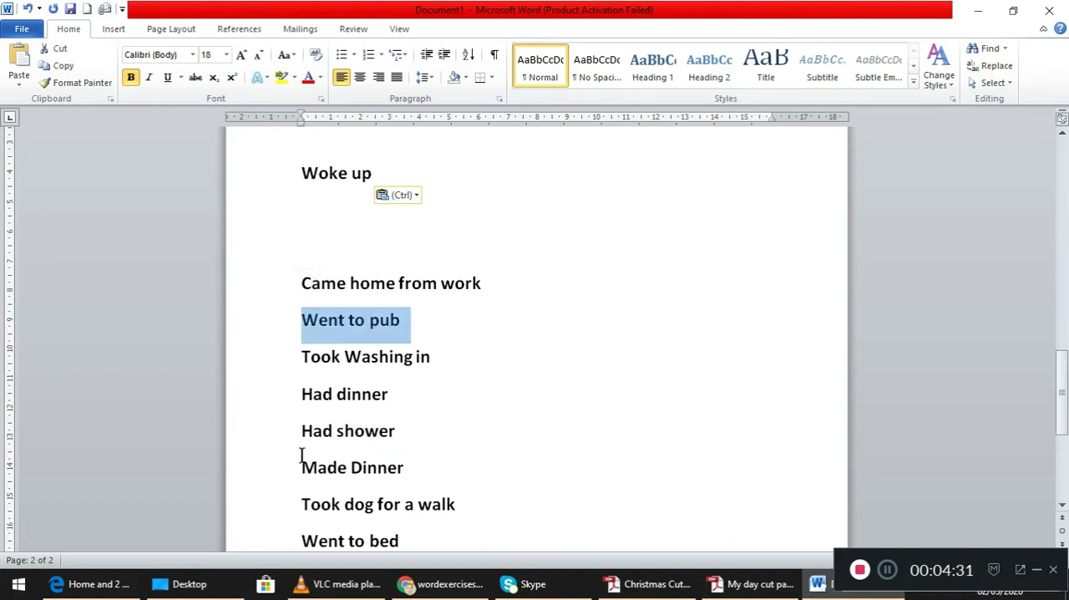
left_click_drag(297, 434, 396, 444)
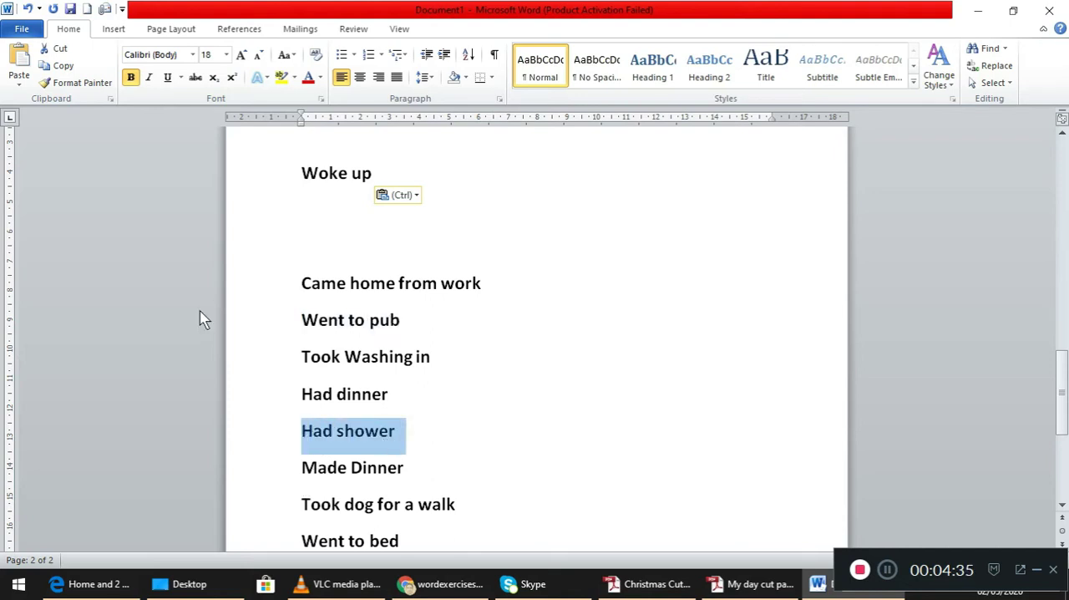
left_click(57, 48)
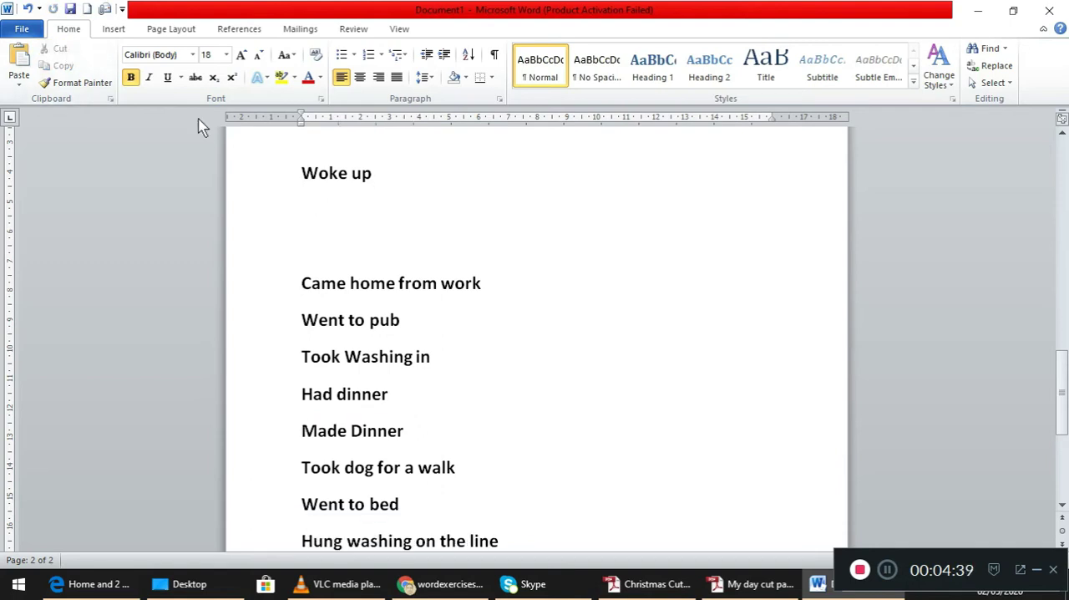
left_click(23, 63)
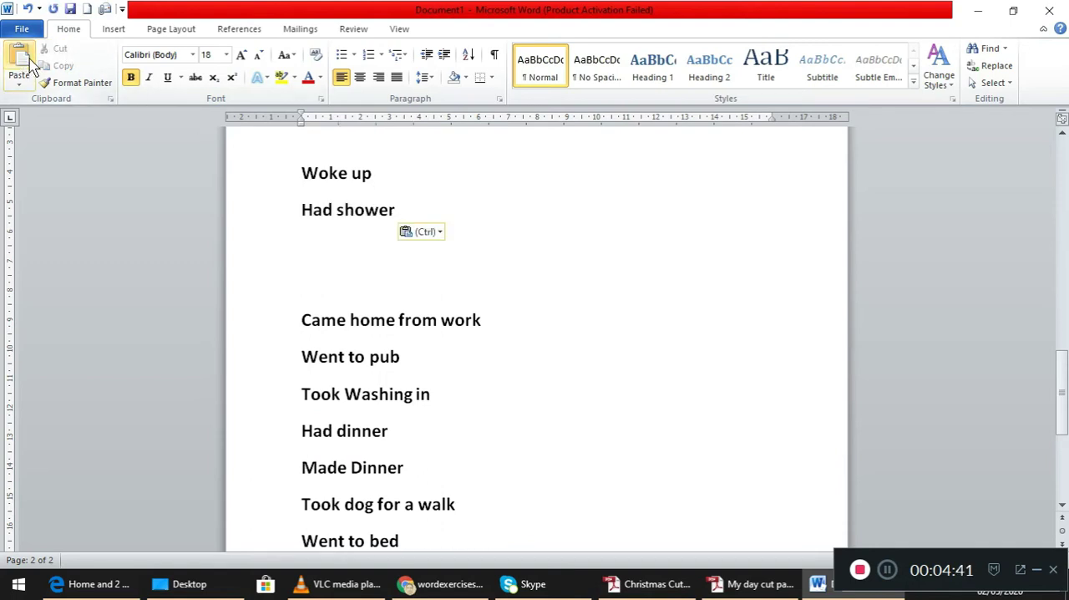
- Cut "Had breakfast" from the end of the list and paste it directly below "Had shower"
left_click_drag(1065, 366, 1066, 442)
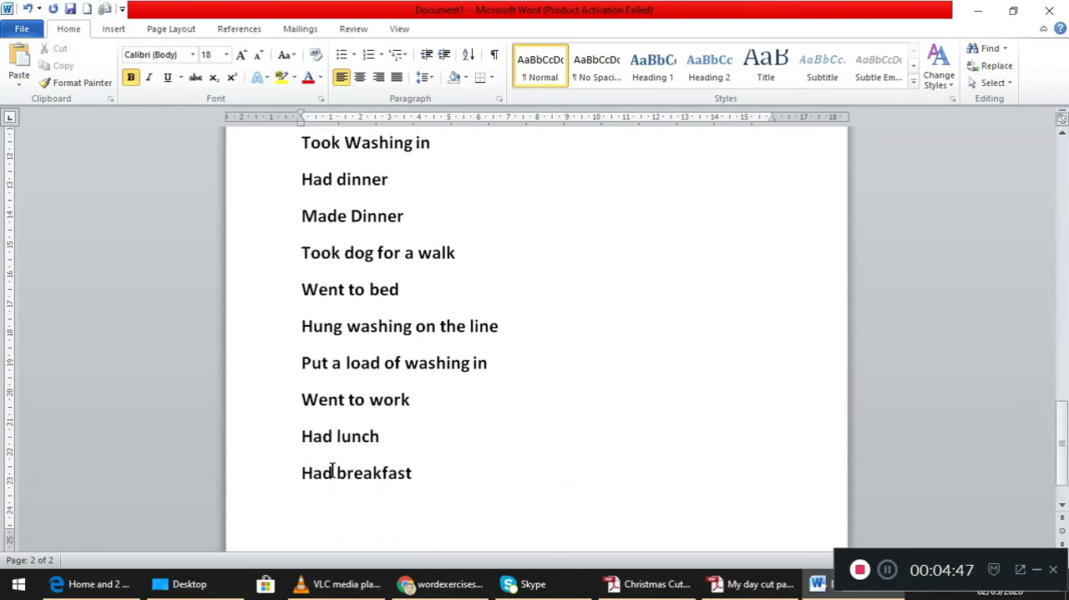
left_click(373, 472)
key("Menu")
key("Escape")
left_click_drag(308, 470, 434, 489)
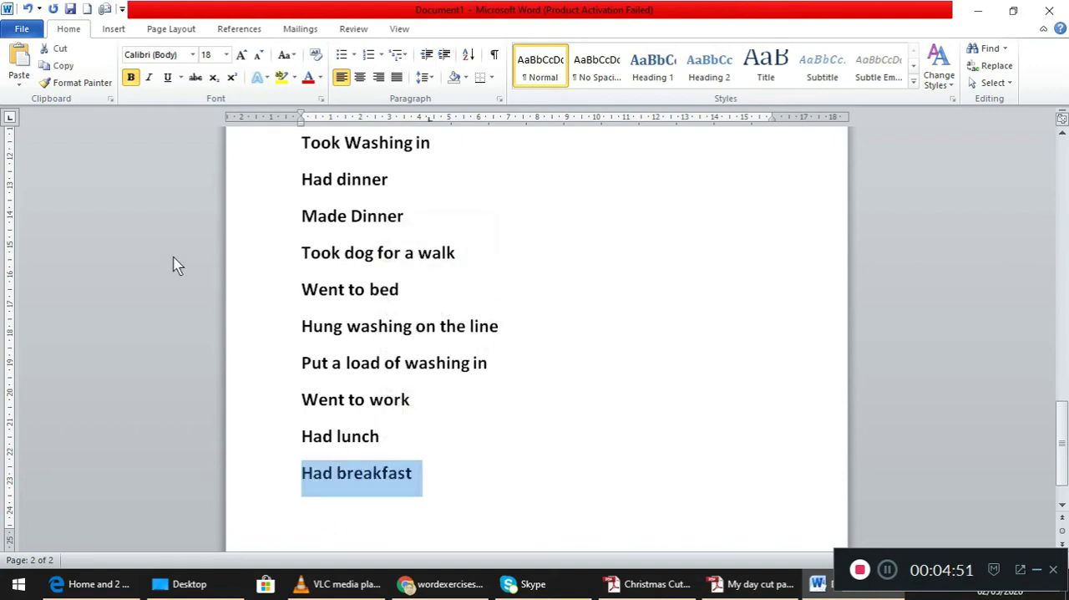
left_click(60, 48)
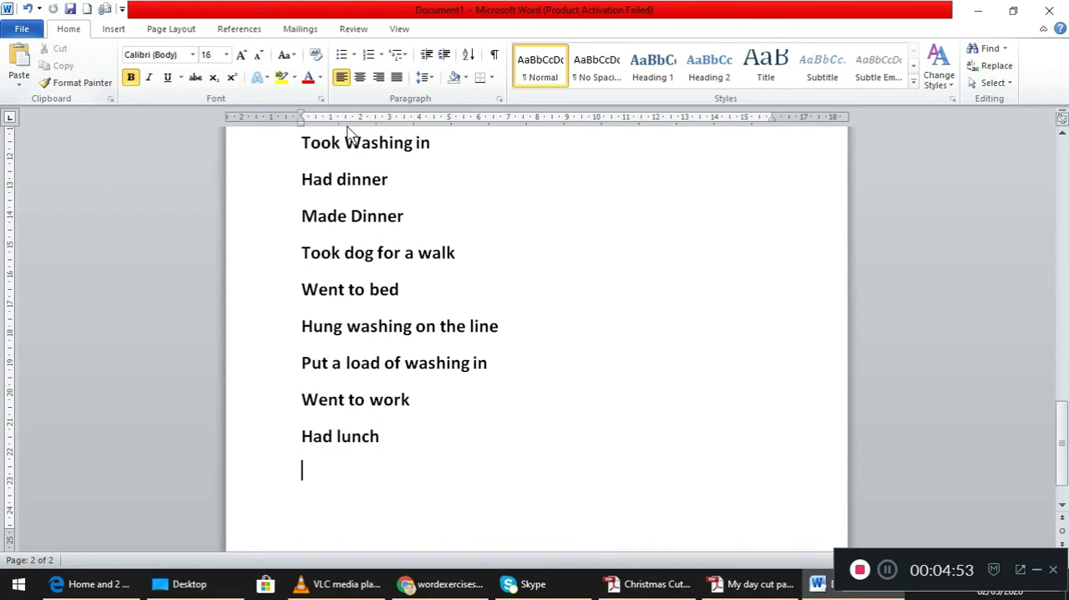
left_click_drag(1059, 433, 1059, 384)
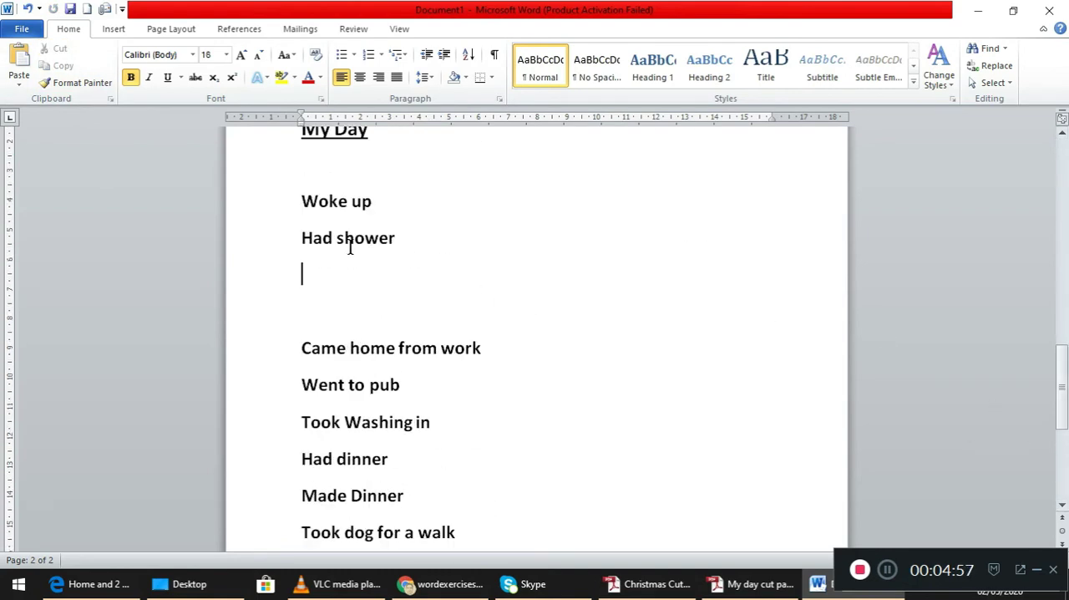
left_click(19, 67)
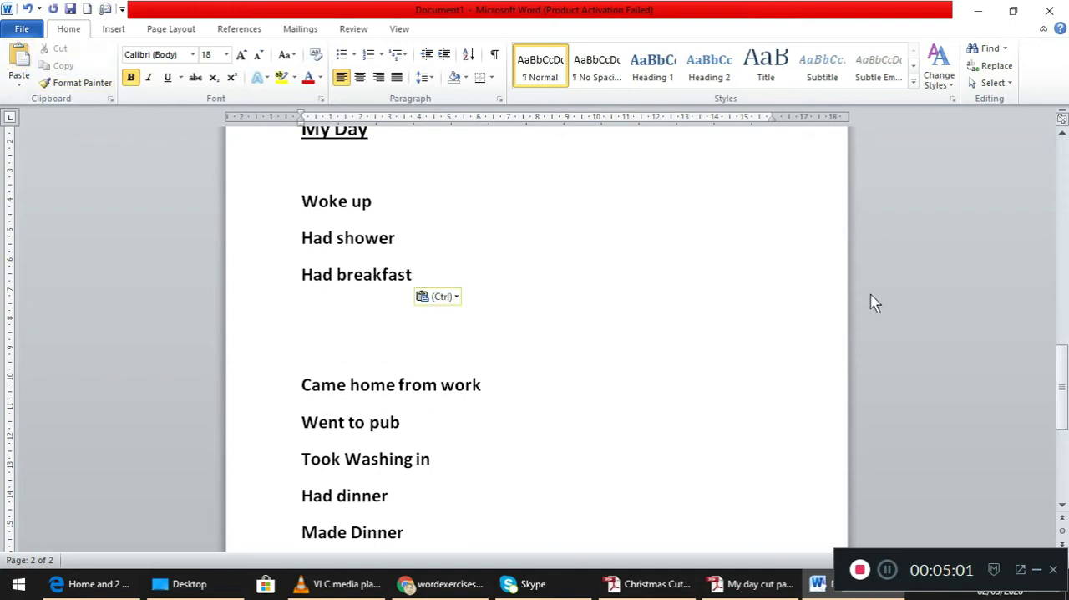
- Cut "Took dog for a walk" from the remaining items and paste it directly below "Had breakfast"
left_click_drag(1065, 382, 1064, 432)
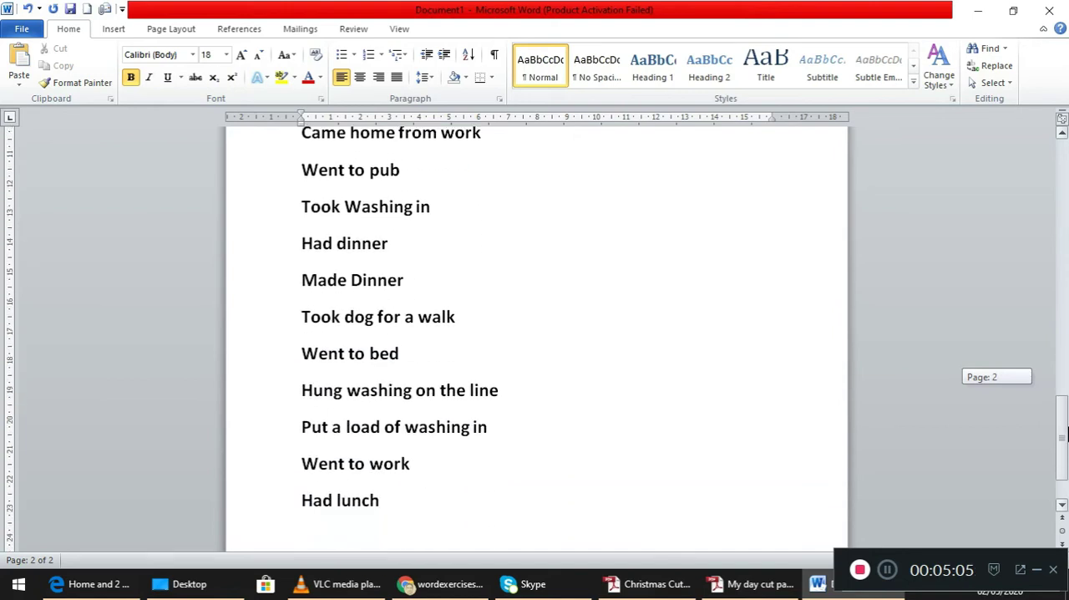
left_click_drag(488, 314, 277, 330)
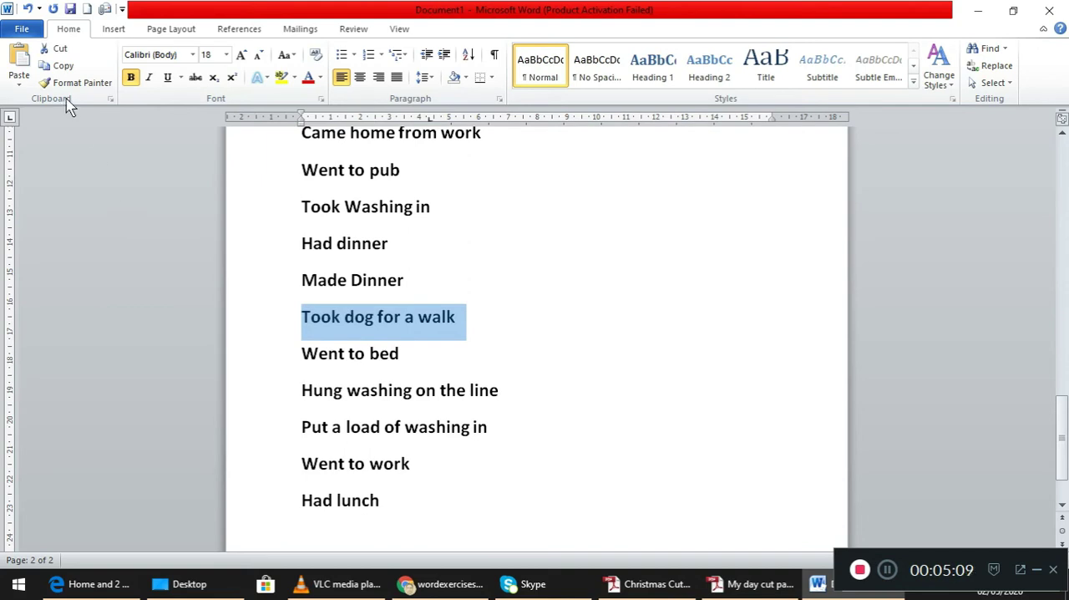
left_click(58, 49)
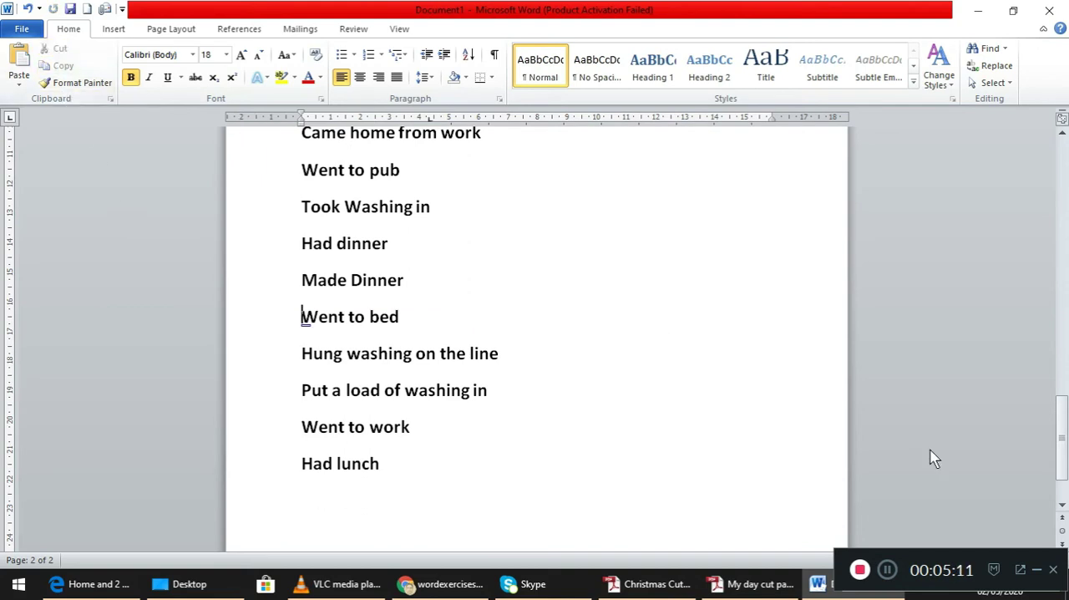
left_click_drag(1059, 446, 1059, 395)
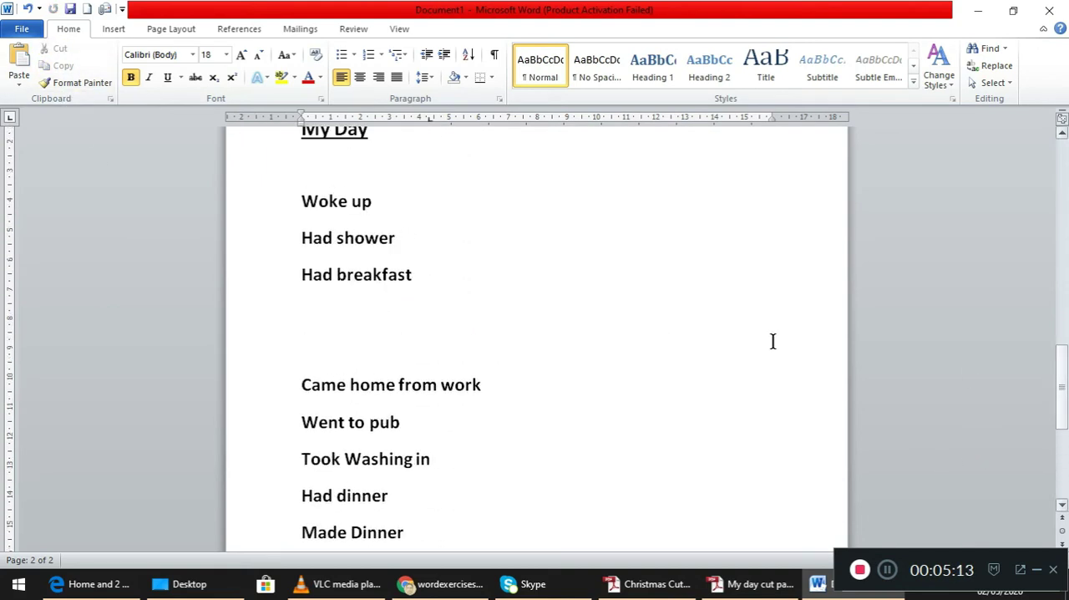
left_click(443, 304)
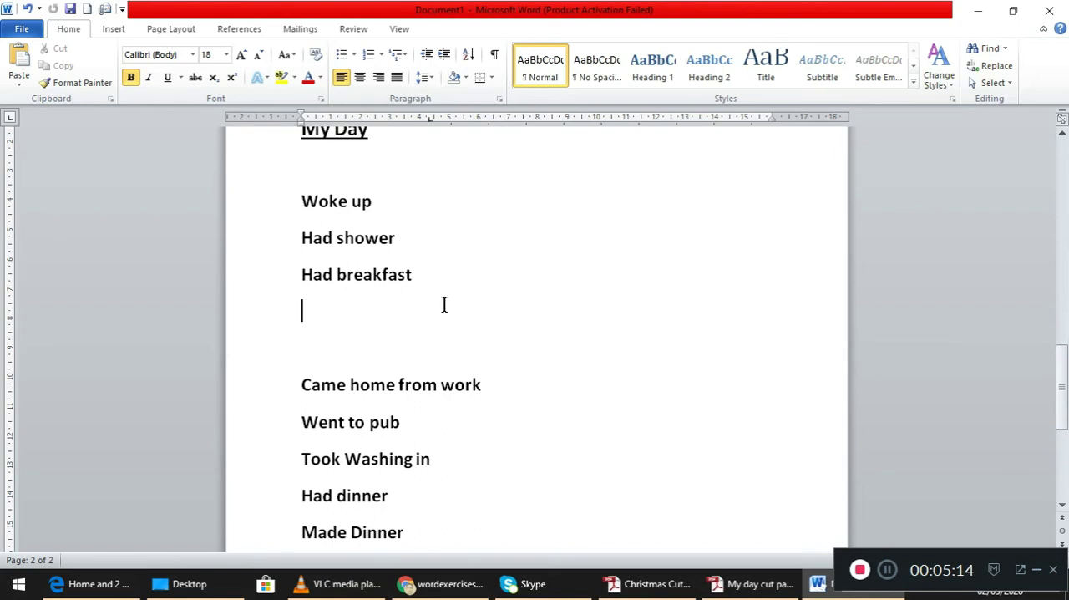
left_click(18, 60)
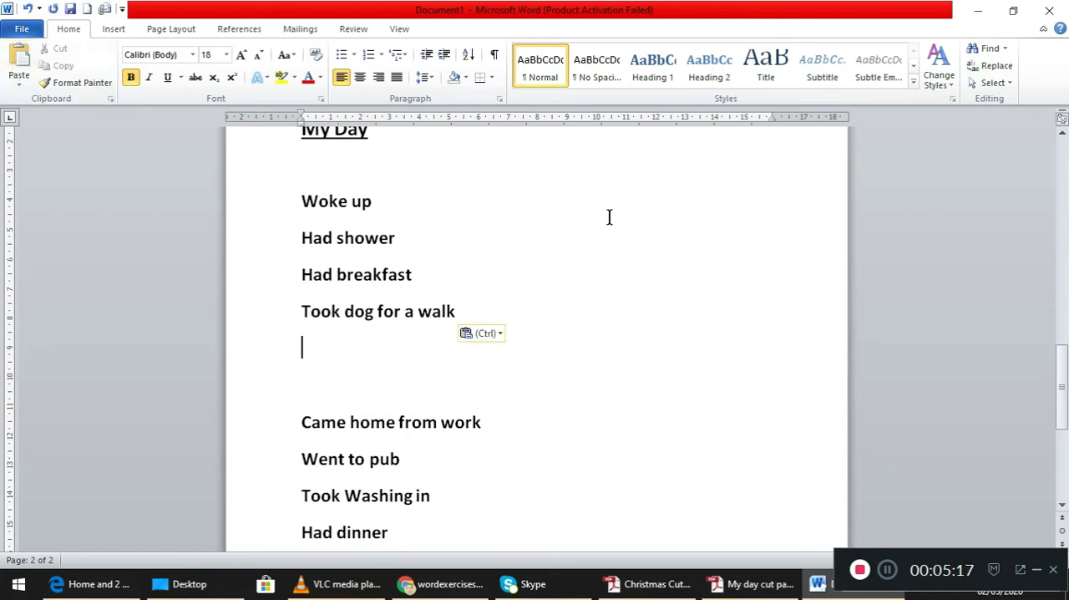
- Cut "Went to work" from the remaining items and paste it directly below "Took dog for a walk"
left_click_drag(1062, 377, 1063, 440)
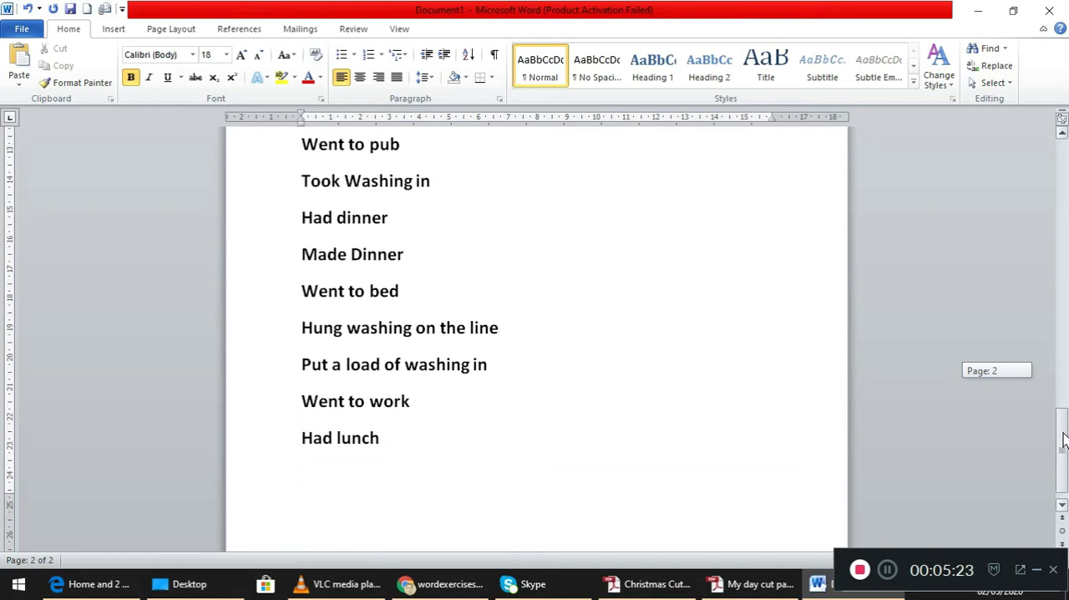
left_click_drag(1063, 440, 1063, 441)
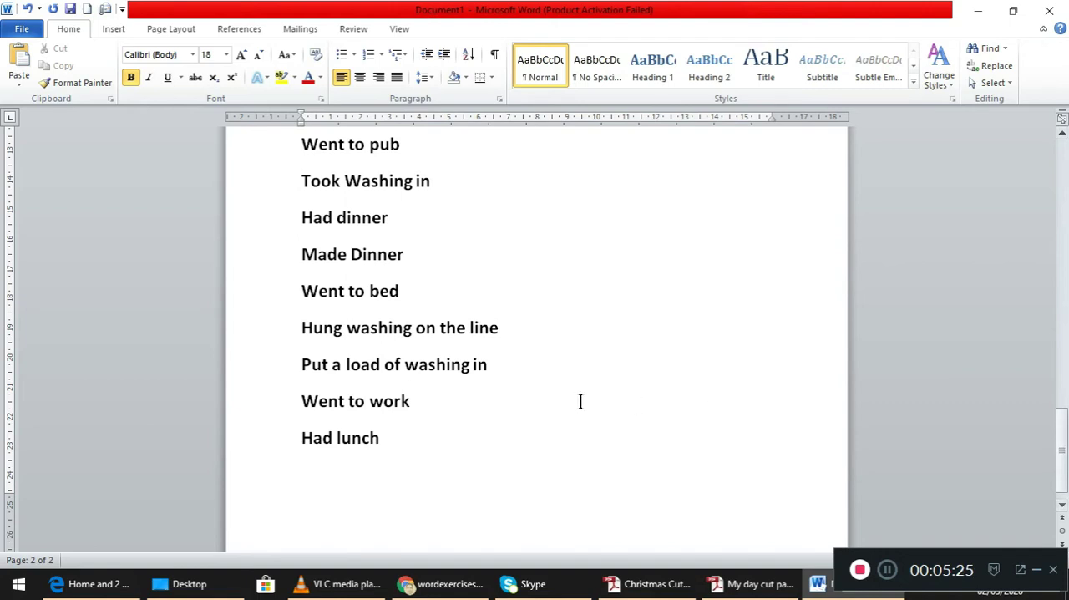
right_click(277, 428)
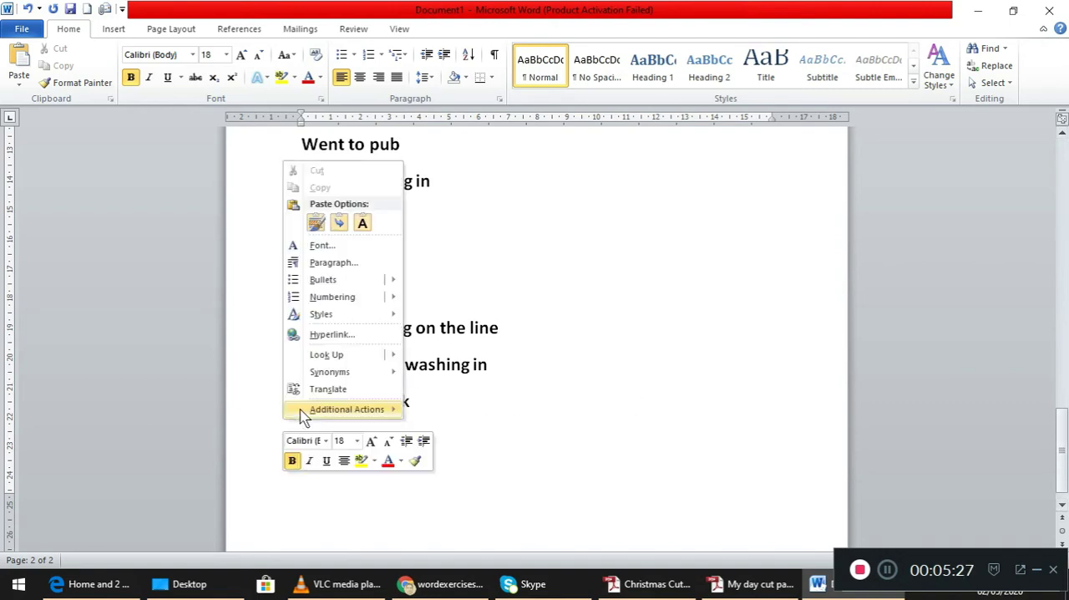
left_click(453, 398)
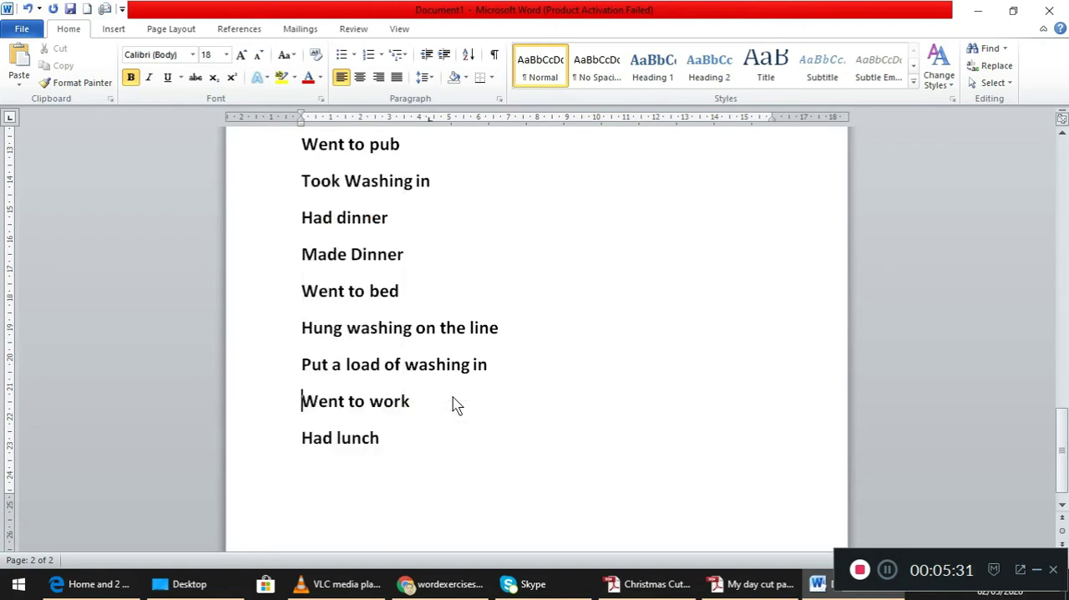
left_click_drag(291, 407, 408, 407)
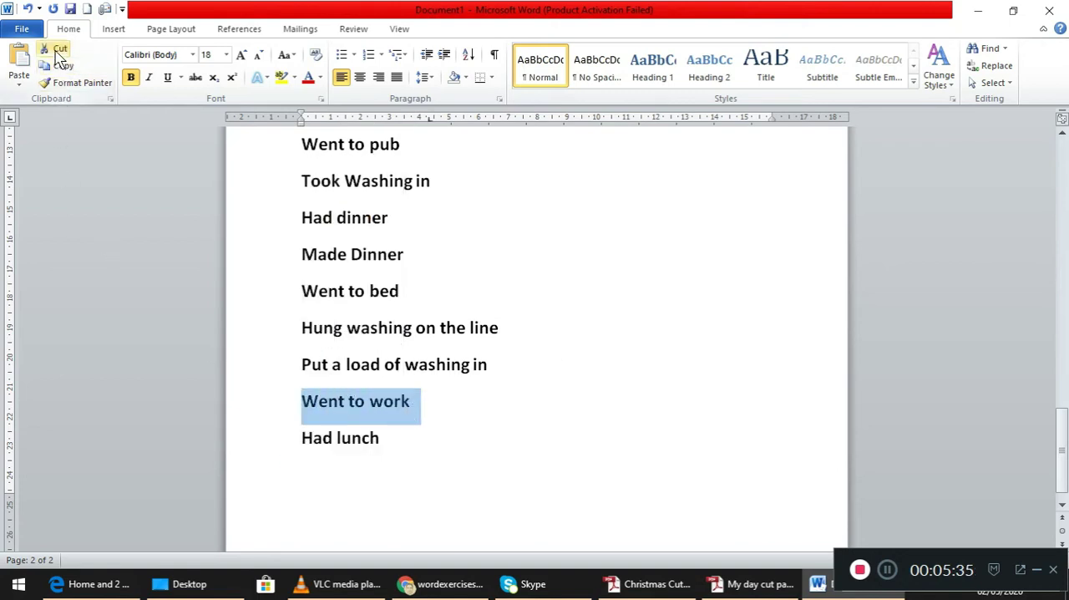
left_click(59, 48)
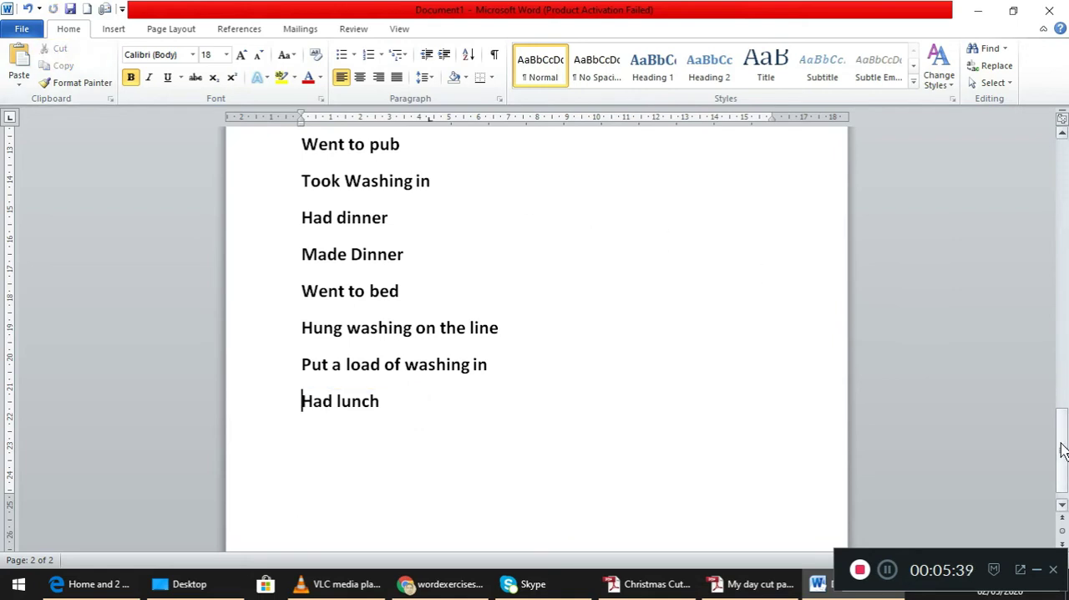
scroll(1062, 399, "up", 5)
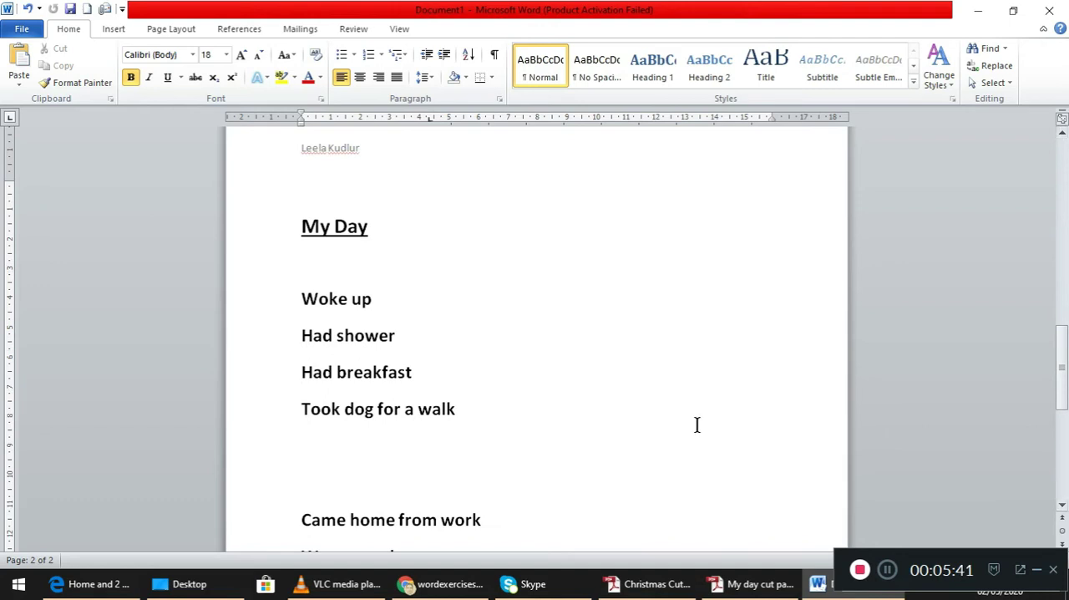
left_click_drag(527, 432, 440, 492)
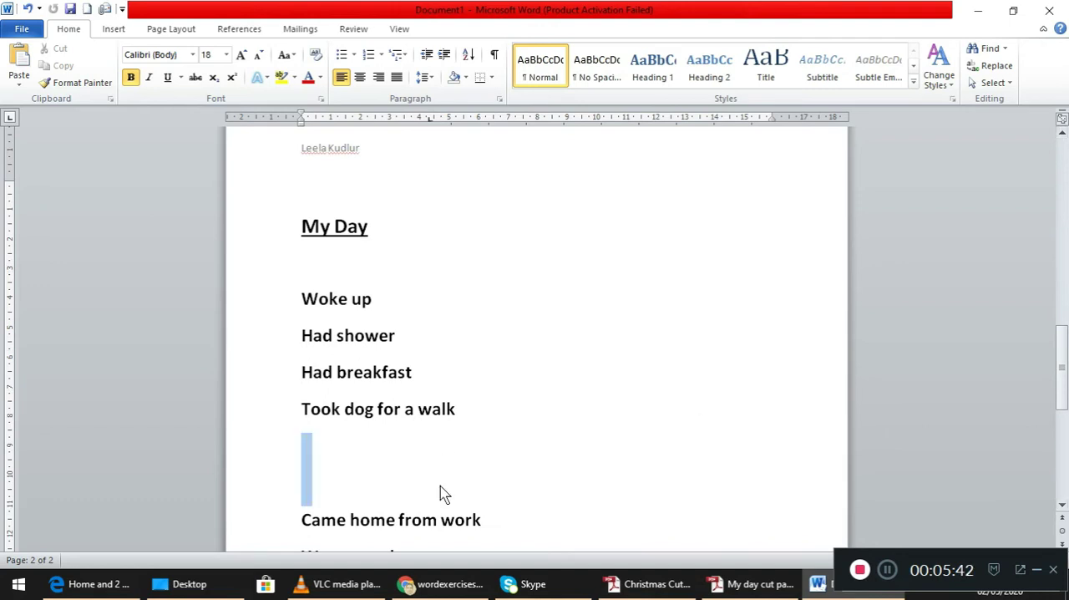
left_click(313, 437)
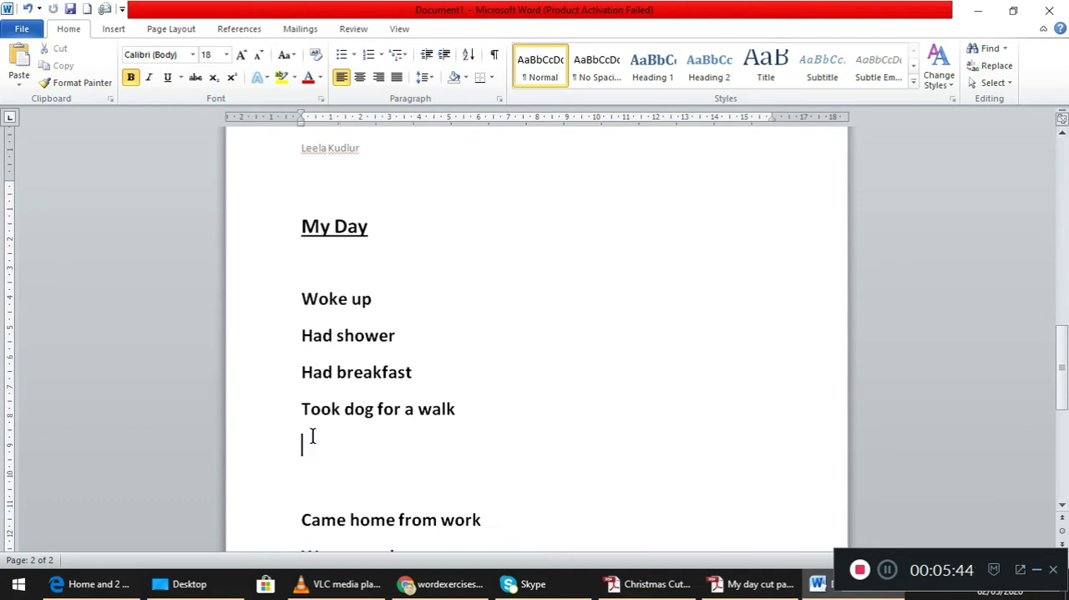
left_click(20, 66)
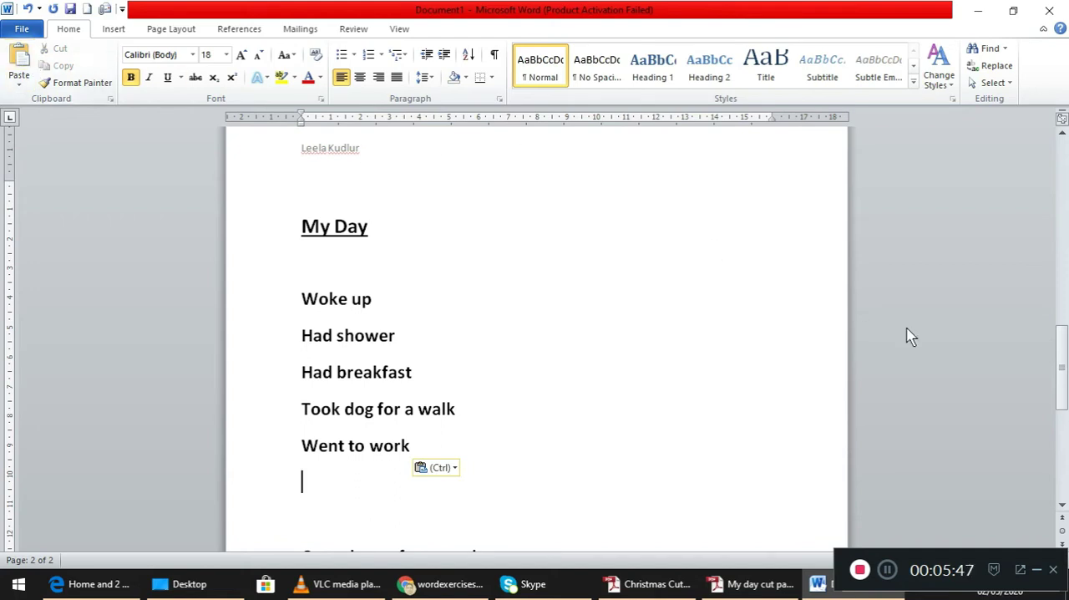
- Cut "Had lunch" from the end of the list and paste it directly below "Went to work"
left_click_drag(1066, 386, 1062, 422)
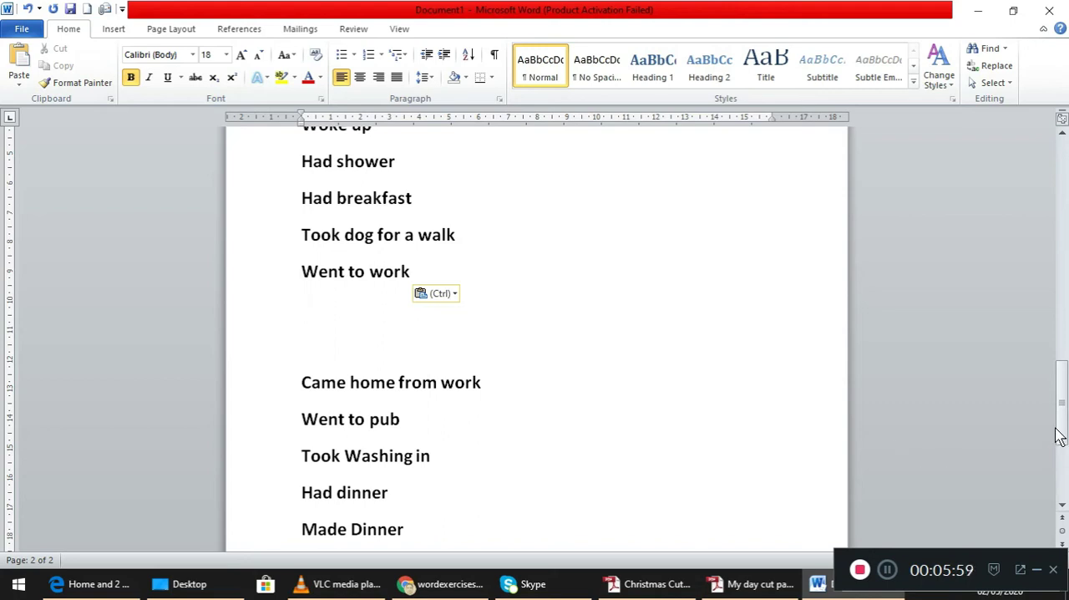
left_click_drag(1061, 433, 1059, 473)
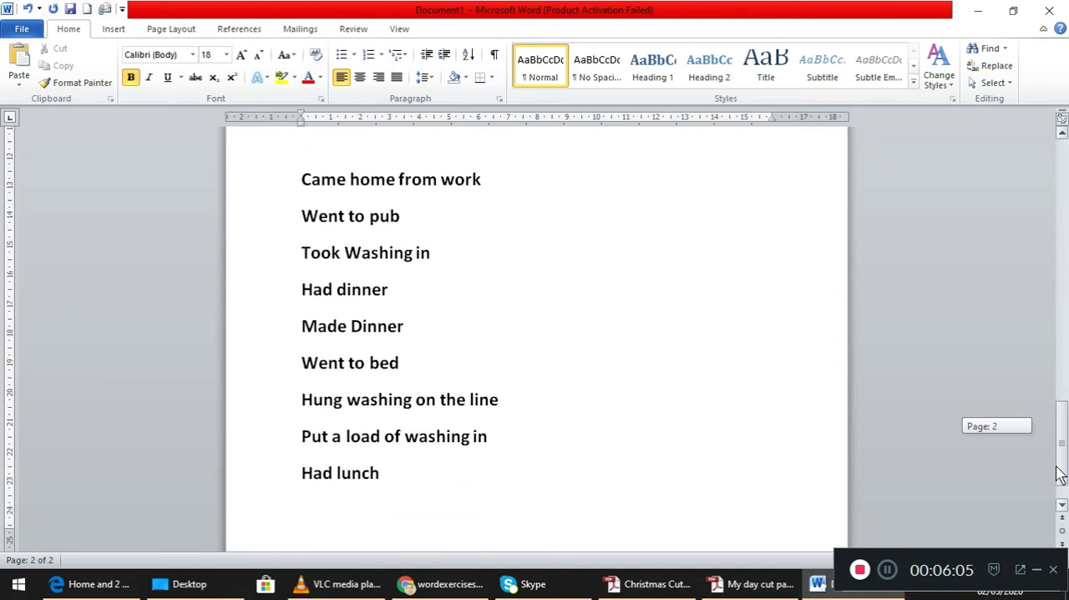
left_click_drag(1059, 473, 1060, 475)
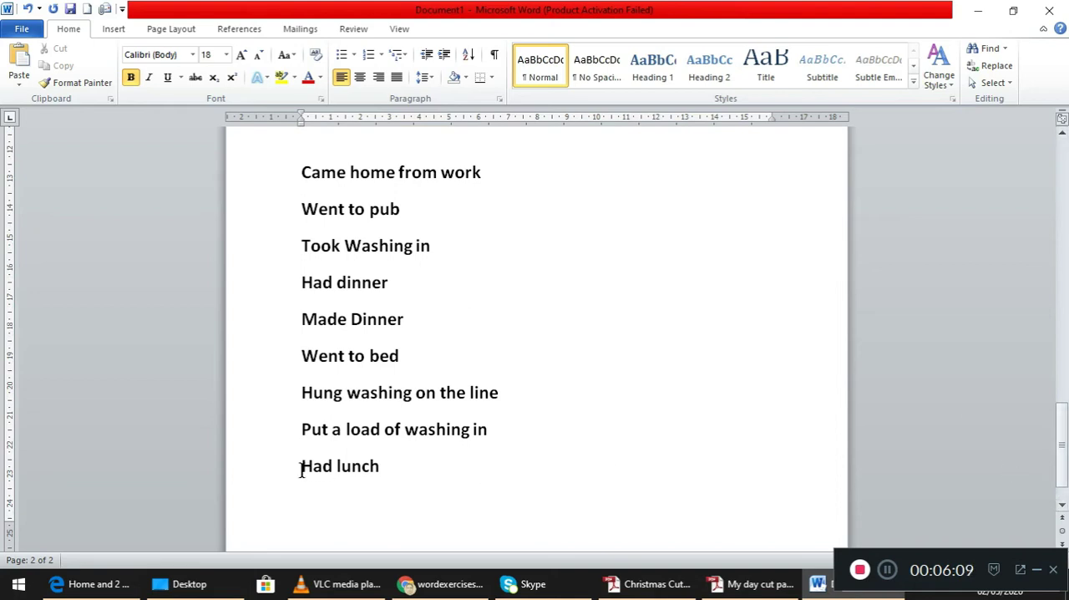
left_click_drag(294, 467, 413, 480)
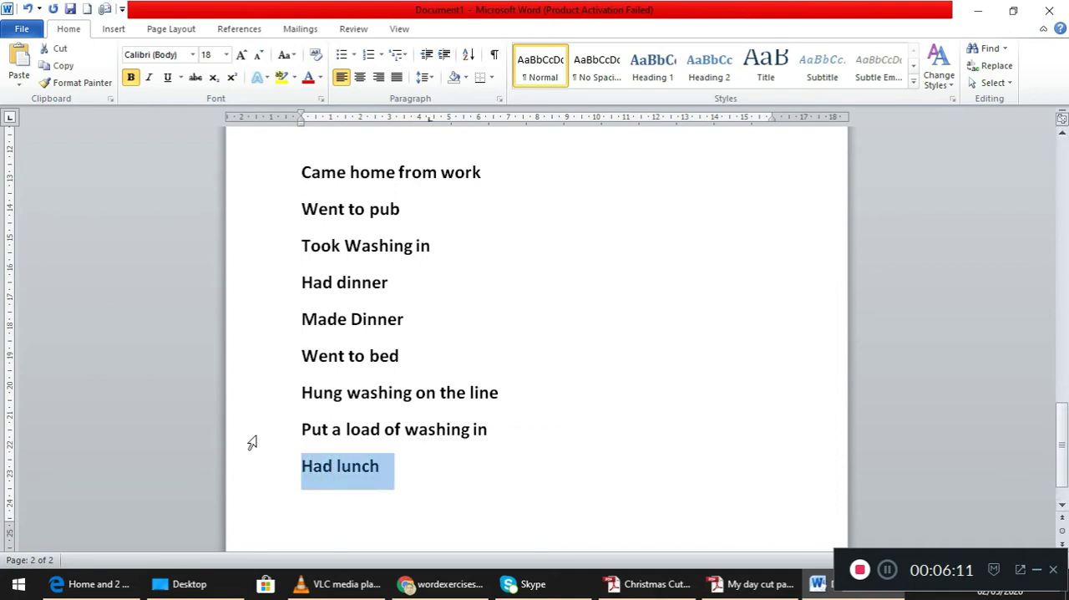
left_click(57, 50)
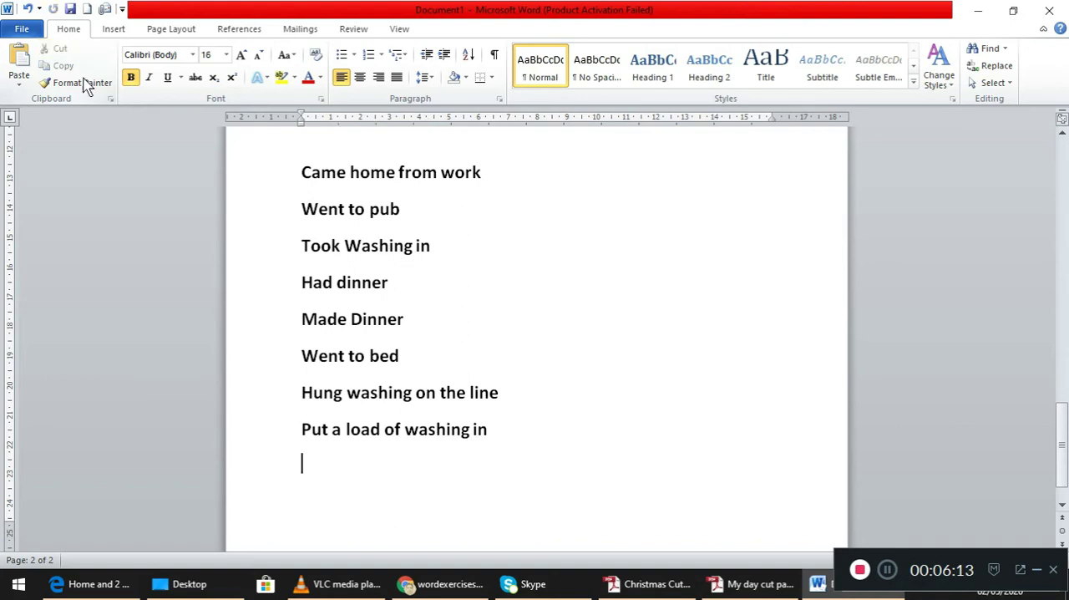
left_click_drag(140, 187, 167, 213)
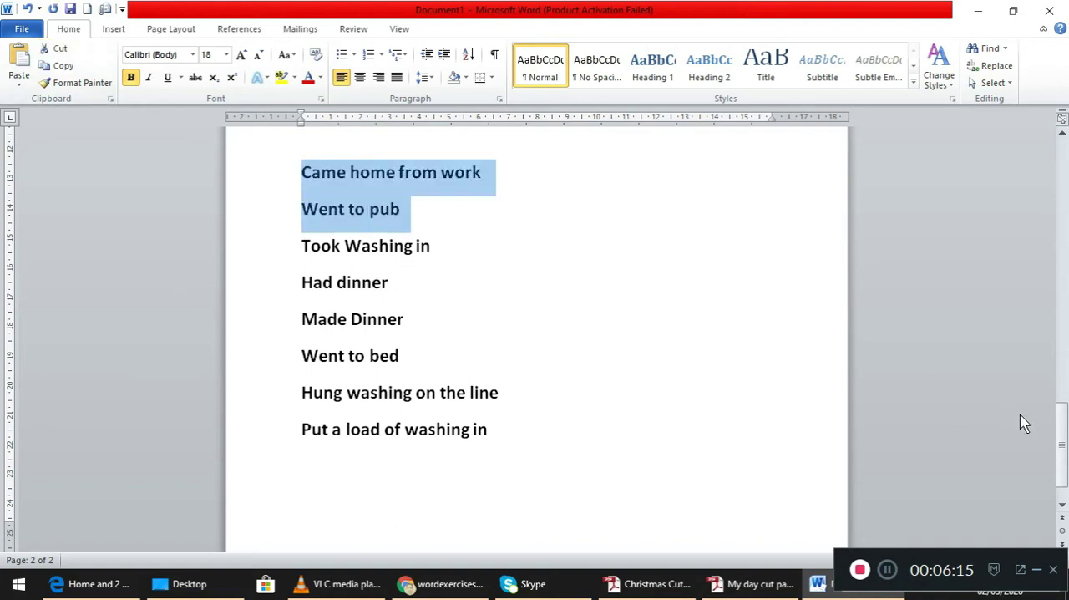
left_click_drag(1061, 442, 1058, 401)
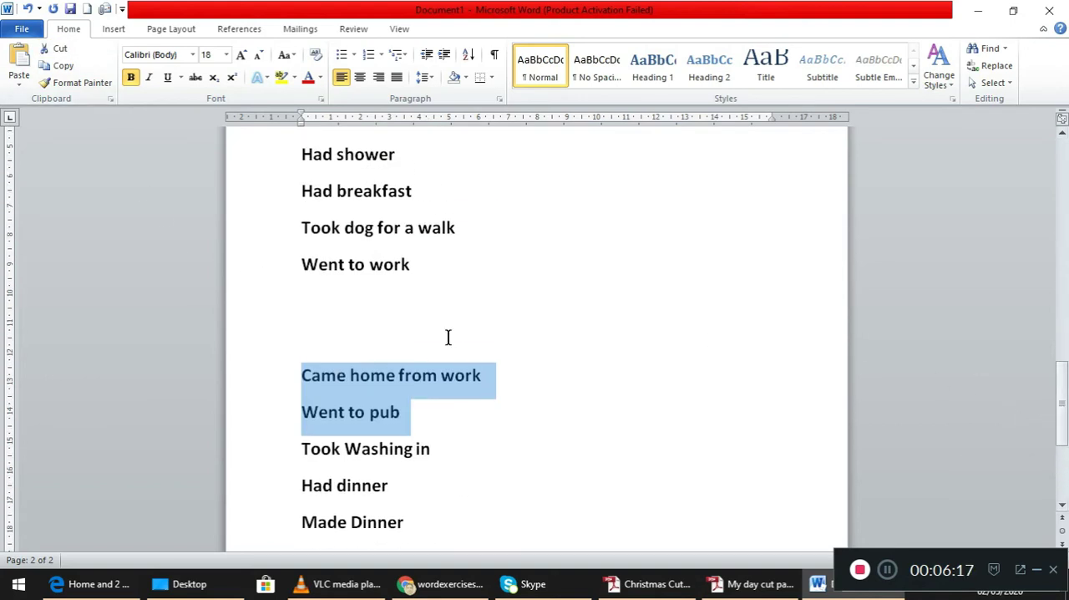
left_click(352, 292)
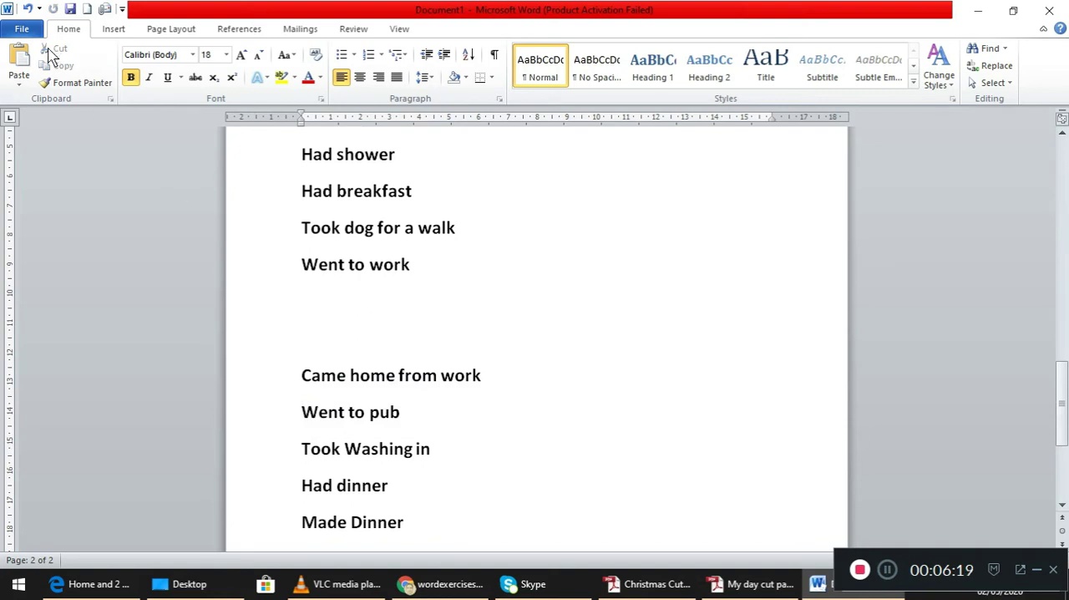
left_click(18, 65)
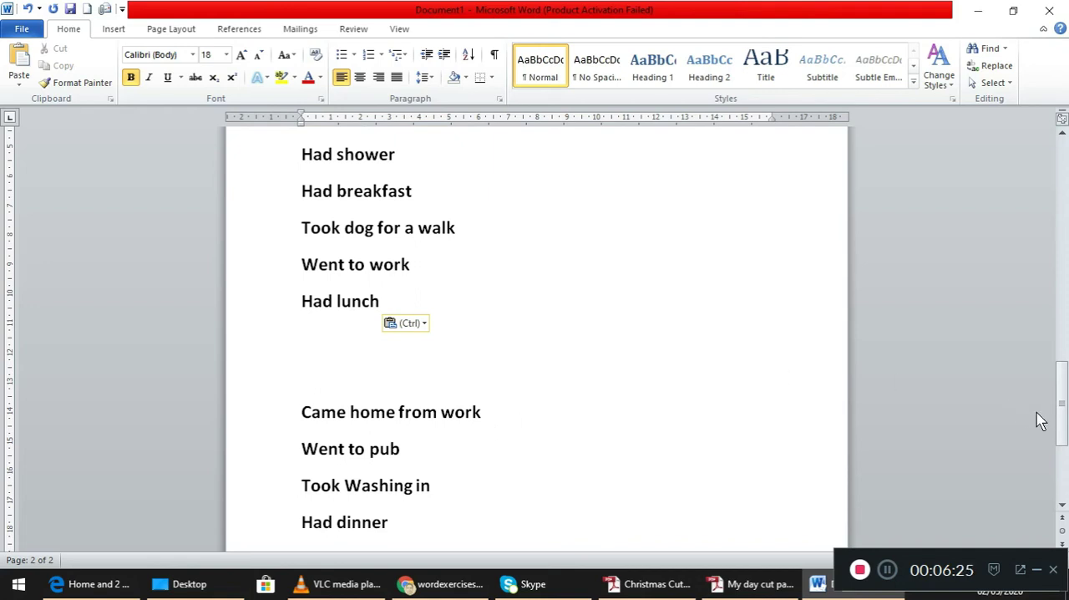
- Review the reordered and remaining My Day activities, and switch to Adobe Reader to read the numbered instructions of the Christmas Cut paste exercise
left_click_drag(1064, 421, 1066, 454)
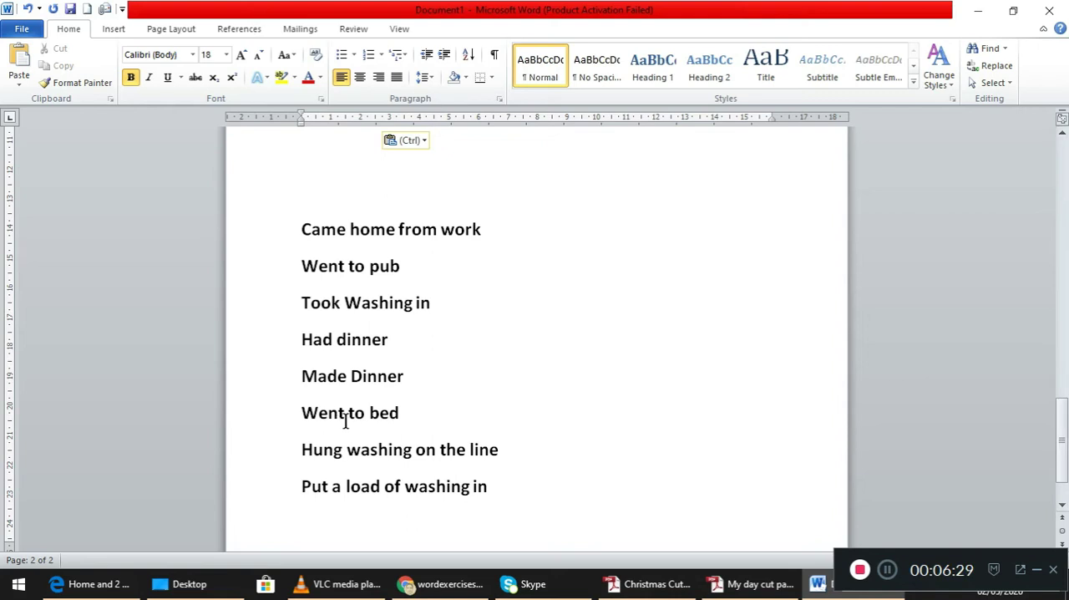
scroll(348, 421, "down", 1)
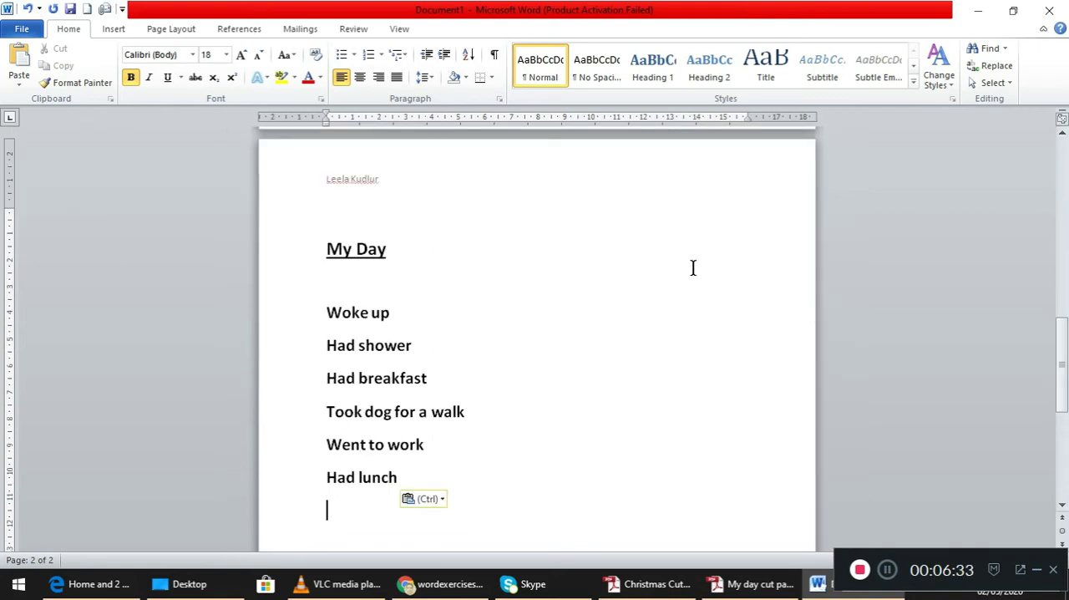
right_click(1065, 383)
left_click_drag(1065, 354, 1047, 470)
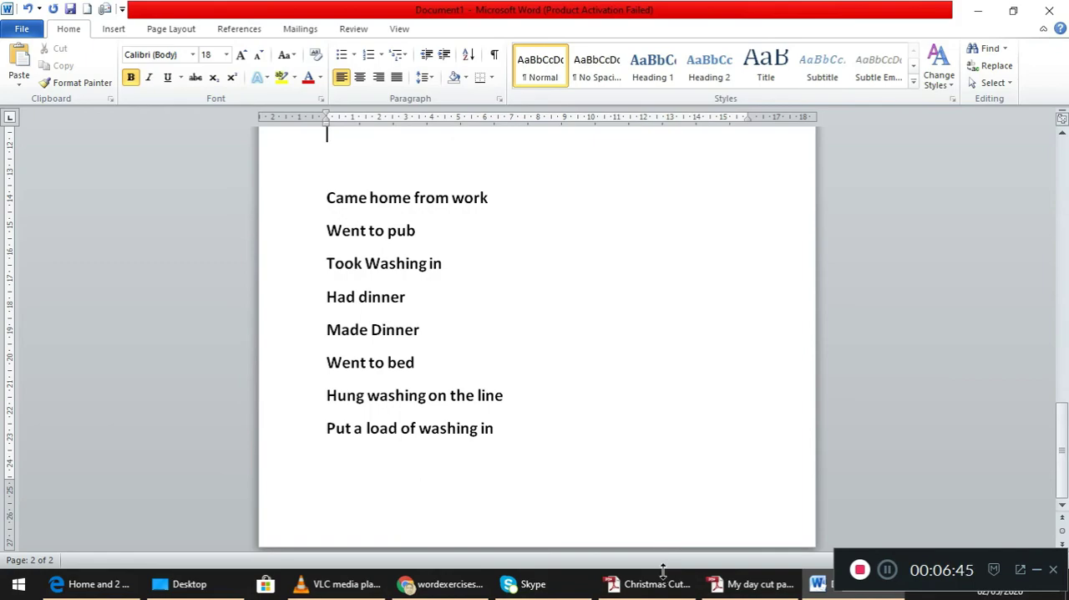
left_click(623, 554)
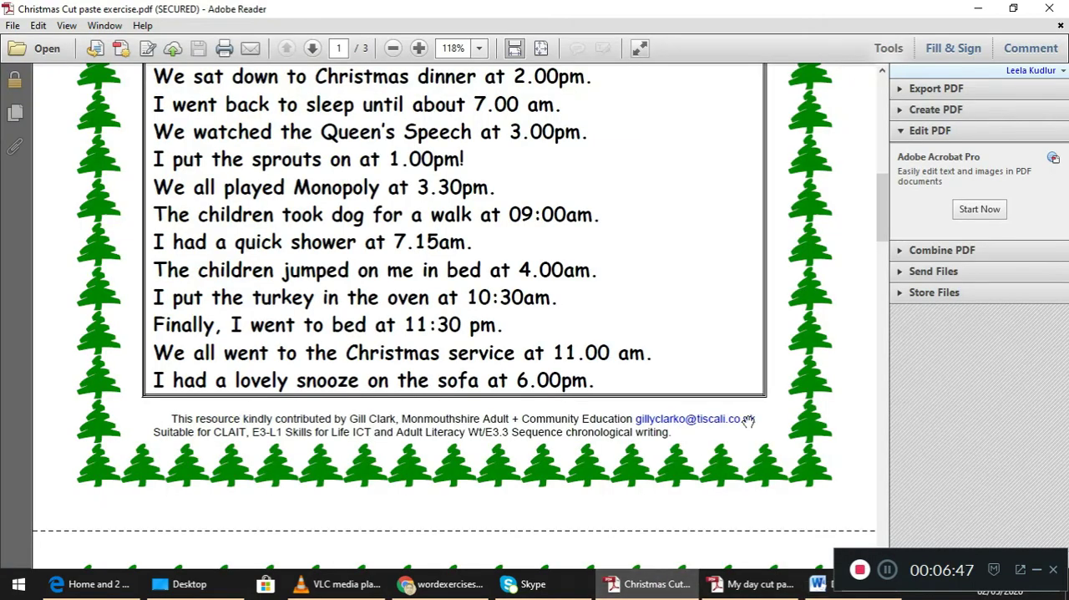
left_click_drag(887, 224, 878, 151)
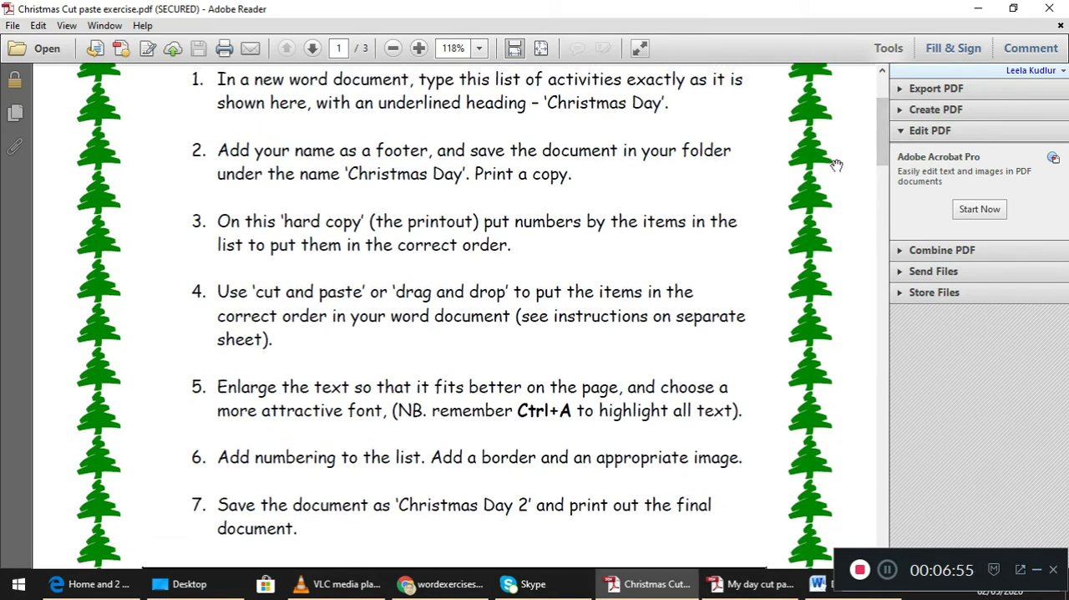
- Read the remaining instructions, the Christmas Day activity list and the bordered sample page, and switch back to the Word document
left_click_drag(882, 164, 881, 199)
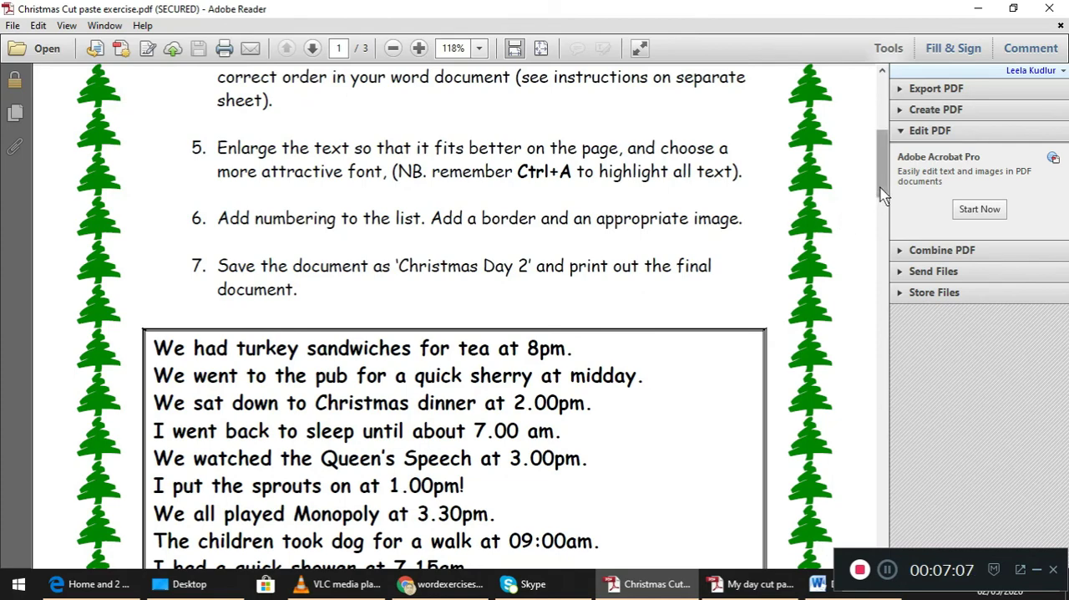
left_click_drag(883, 196, 883, 226)
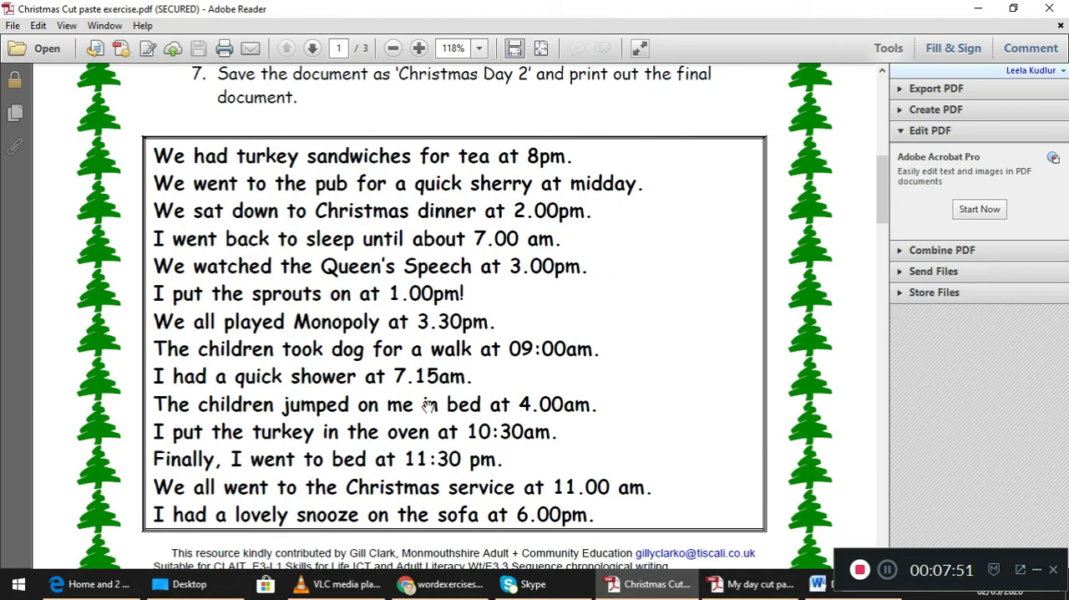
left_click_drag(882, 227, 873, 411)
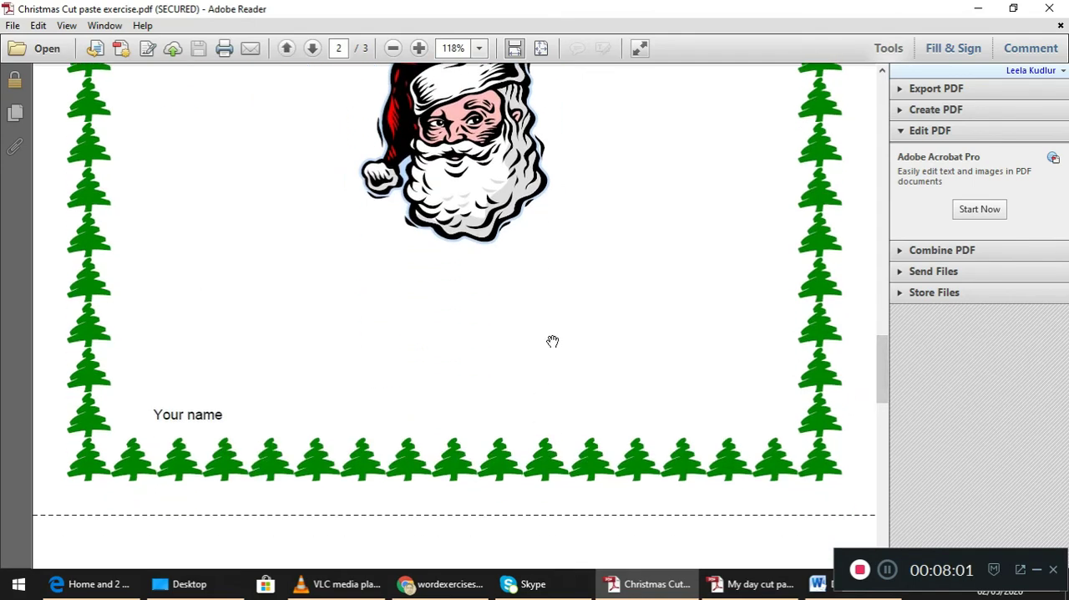
left_click(817, 584)
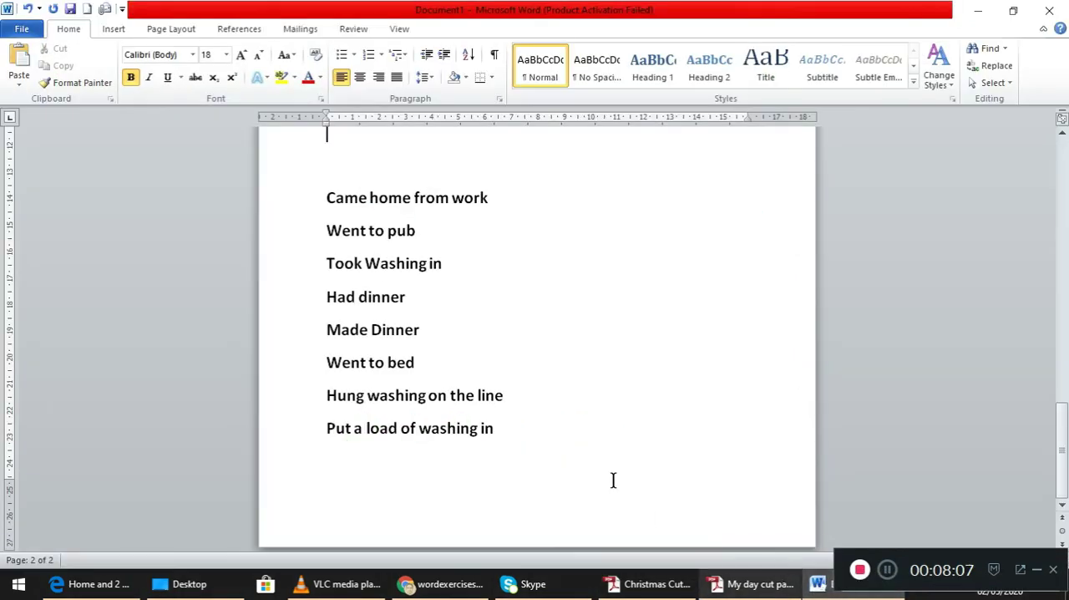
- Add a custom page border with the red hearts art to the whole My Day document
left_click_drag(1062, 447, 1061, 363)
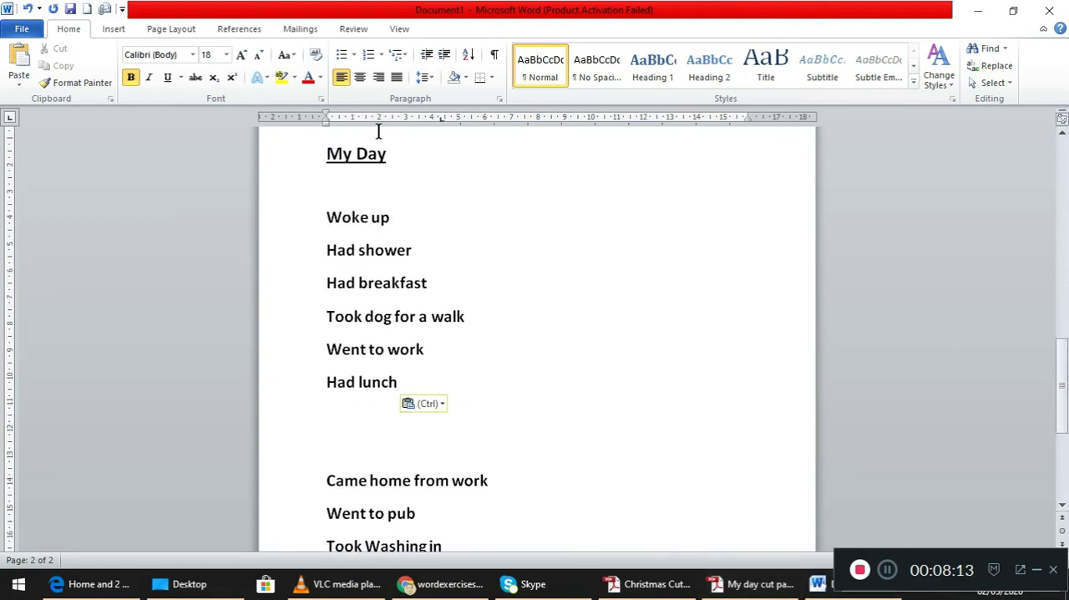
left_click(187, 32)
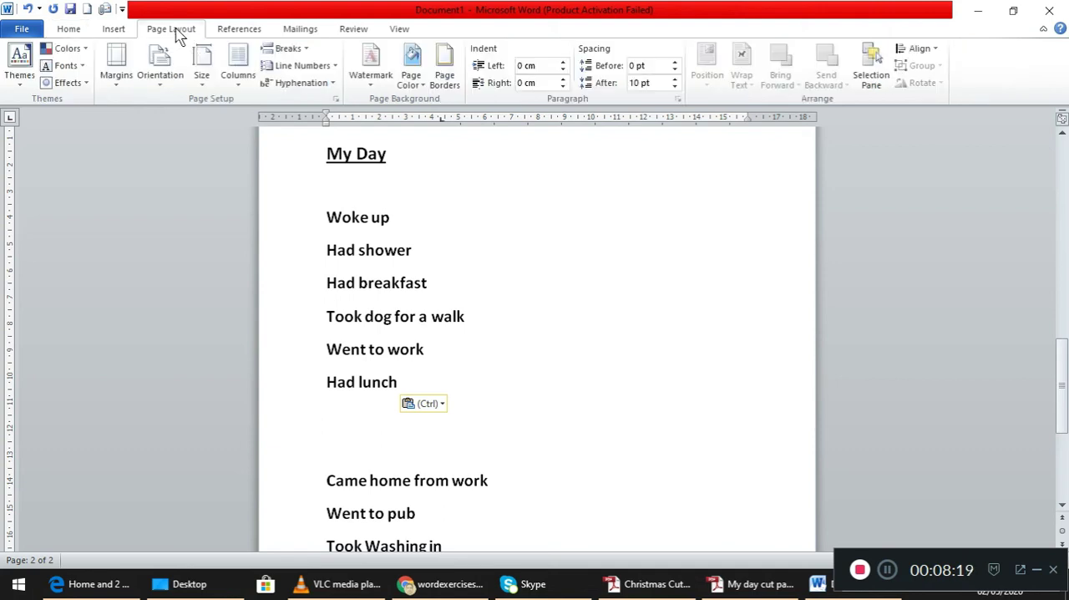
left_click(451, 78)
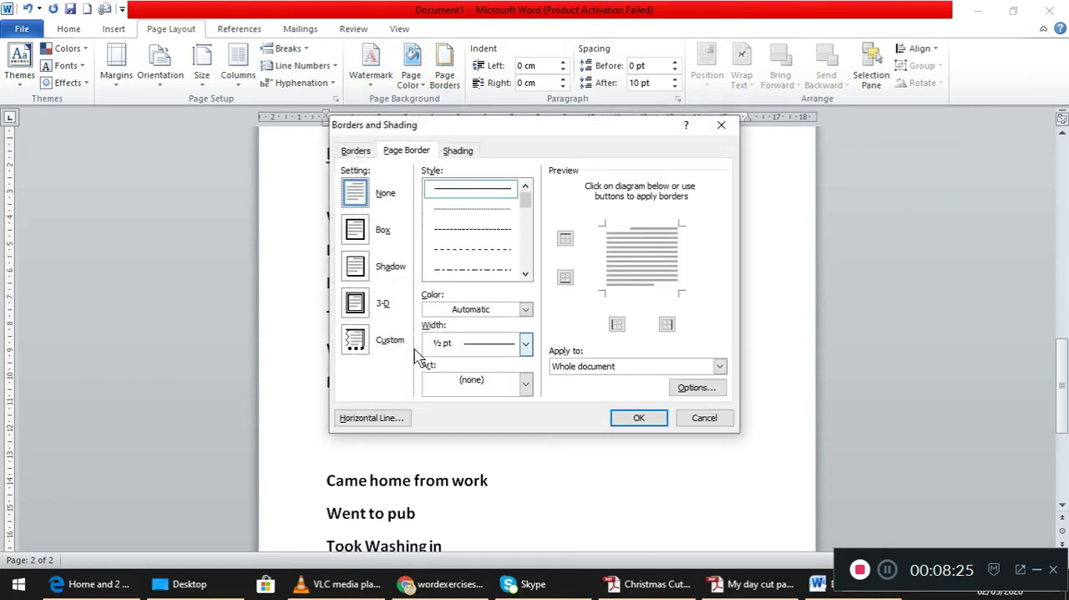
left_click(354, 340)
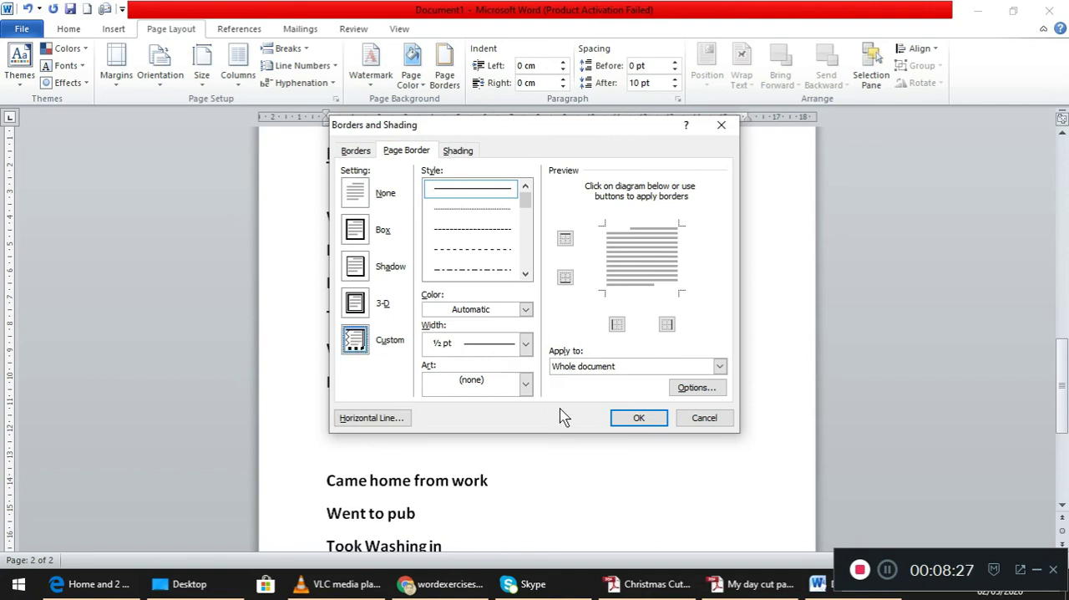
left_click(525, 385)
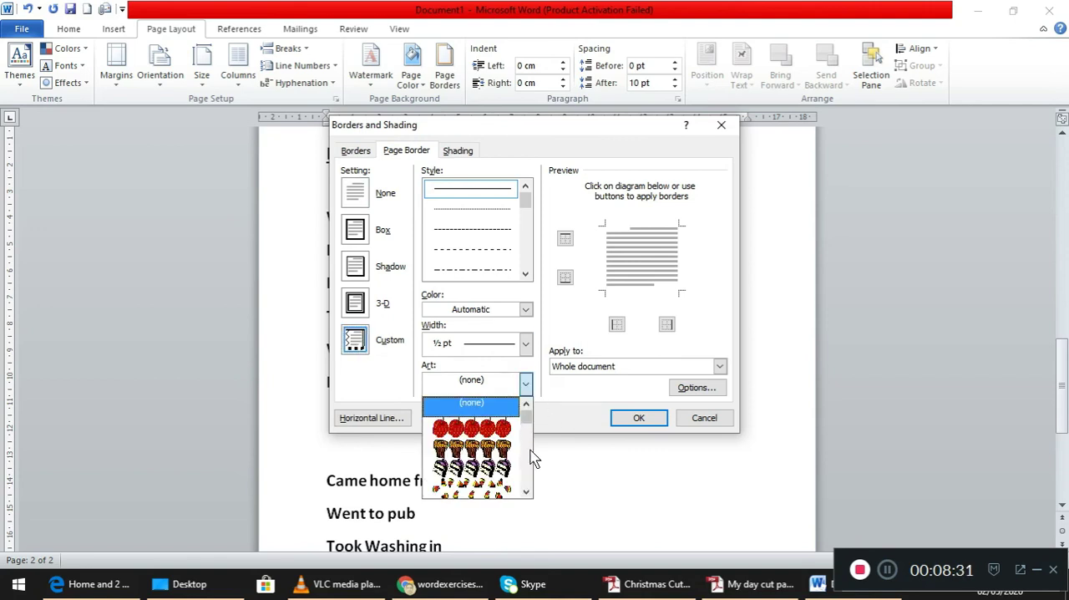
scroll(530, 456, "down", 3)
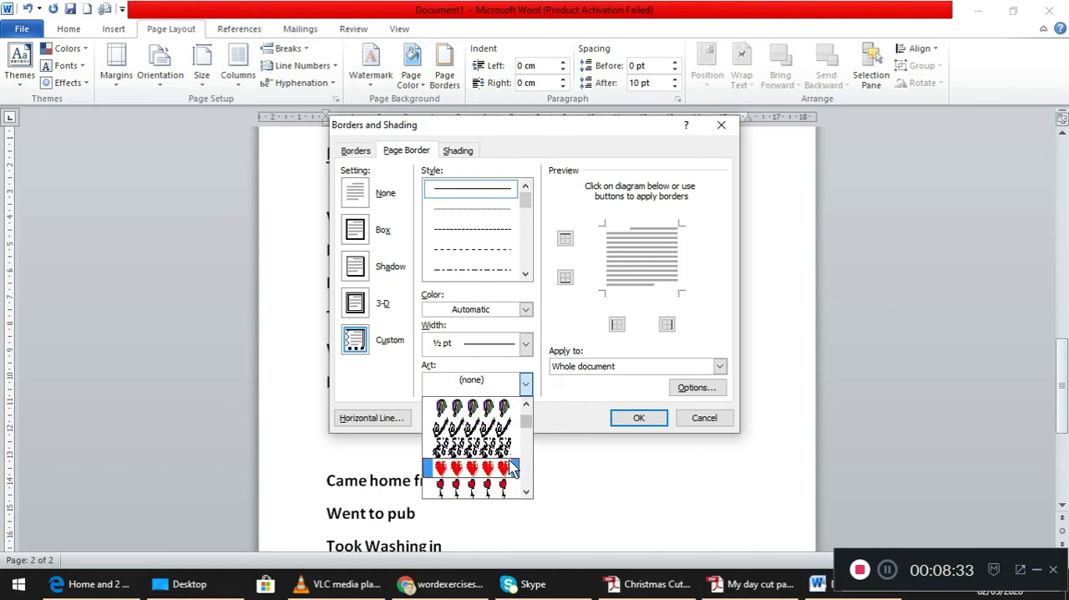
left_click(497, 467)
left_click(639, 418)
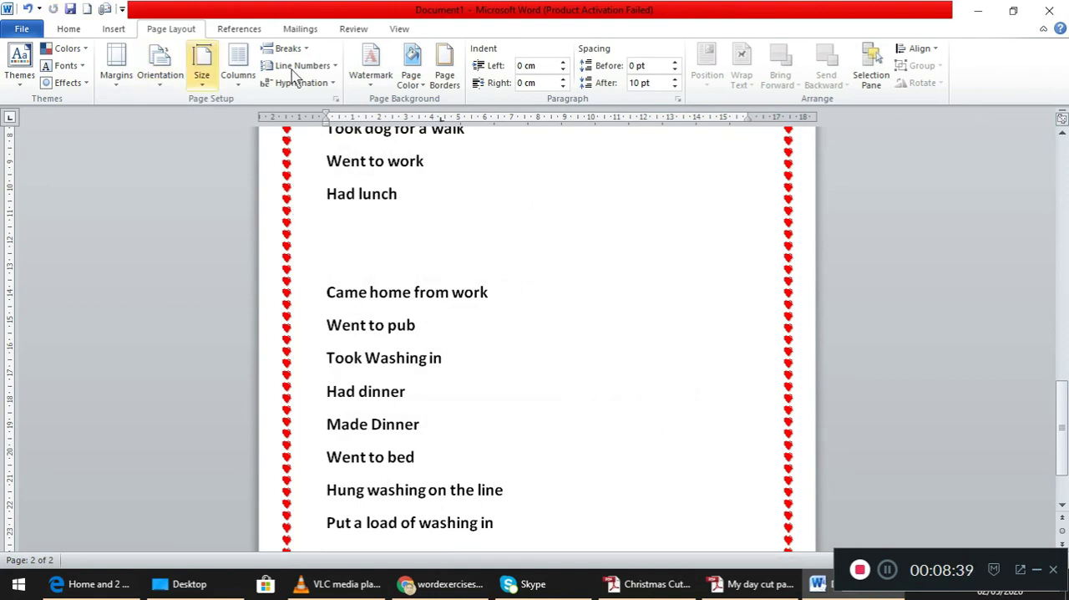
- Replace the hearts page border with a dark red double-line border on the whole document, and check it down to the page's end
left_click(445, 77)
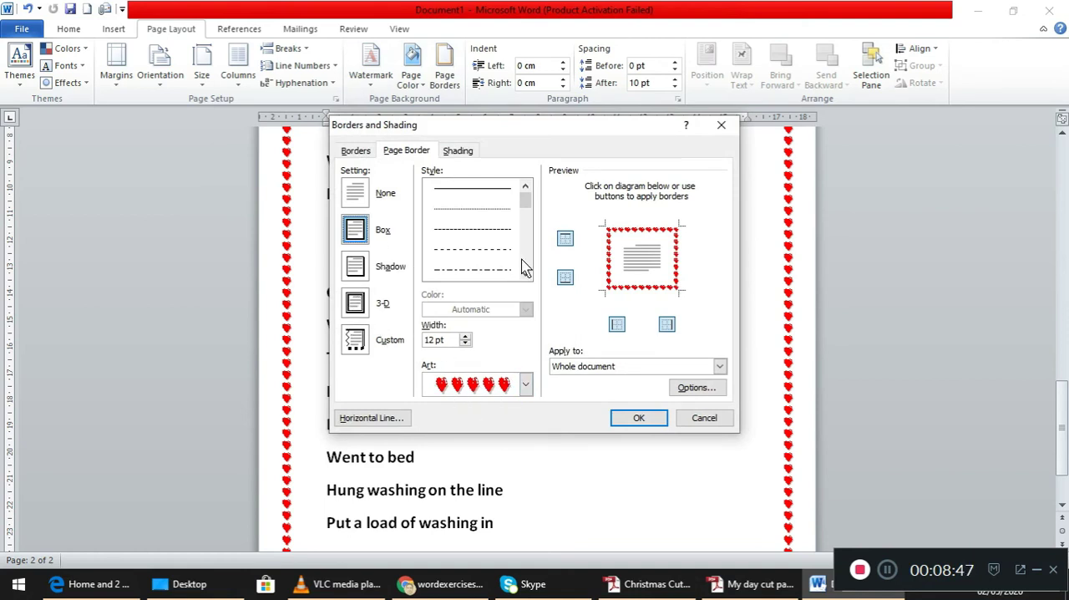
scroll(525, 265, "down", 5)
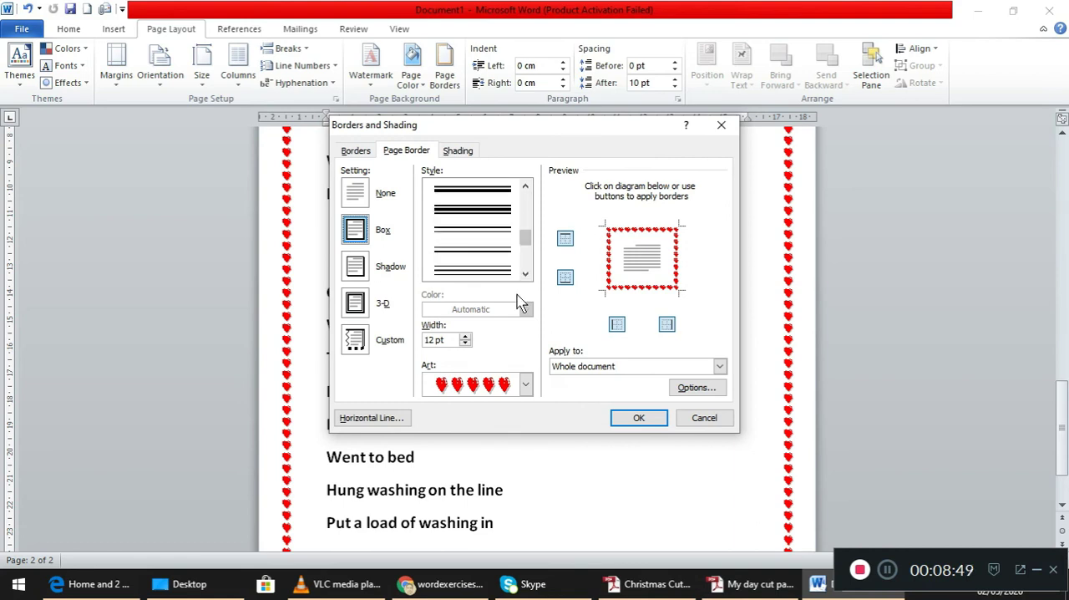
left_click(495, 267)
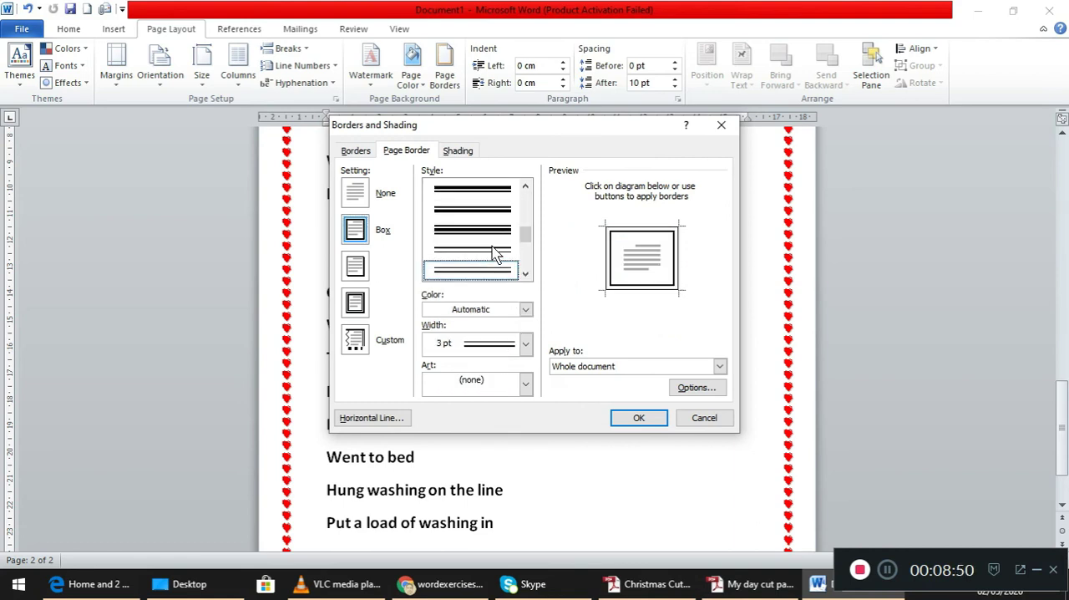
left_click(526, 311)
left_click(496, 408)
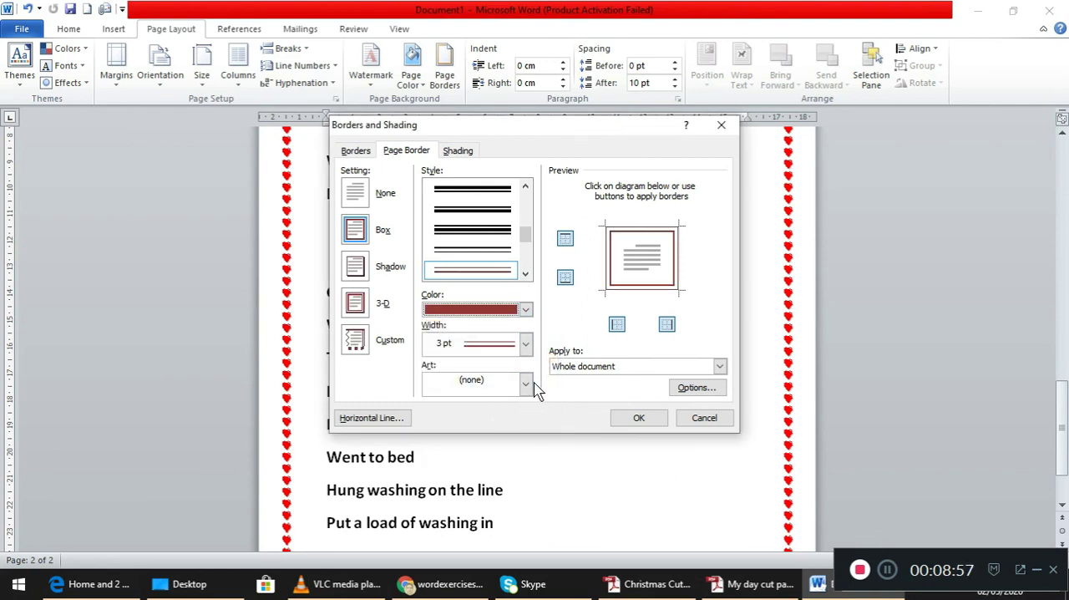
left_click(639, 419)
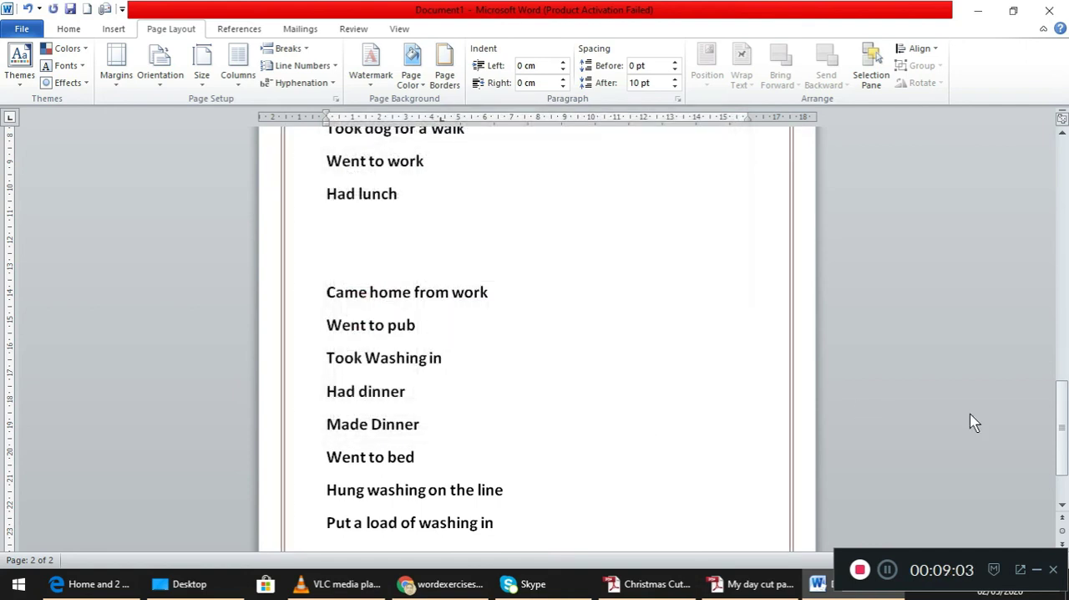
left_click_drag(1064, 428, 1032, 465)
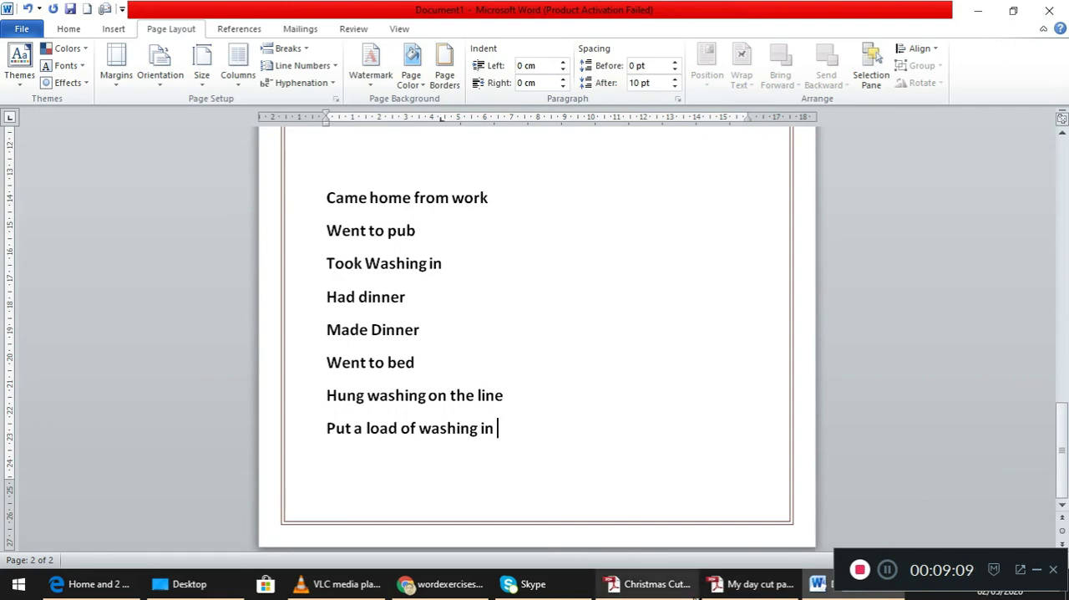
- Consult the Christmas and My day cut paste exercise sheets in Adobe Reader for the remaining tasks, and return to the Word document
left_click(666, 590)
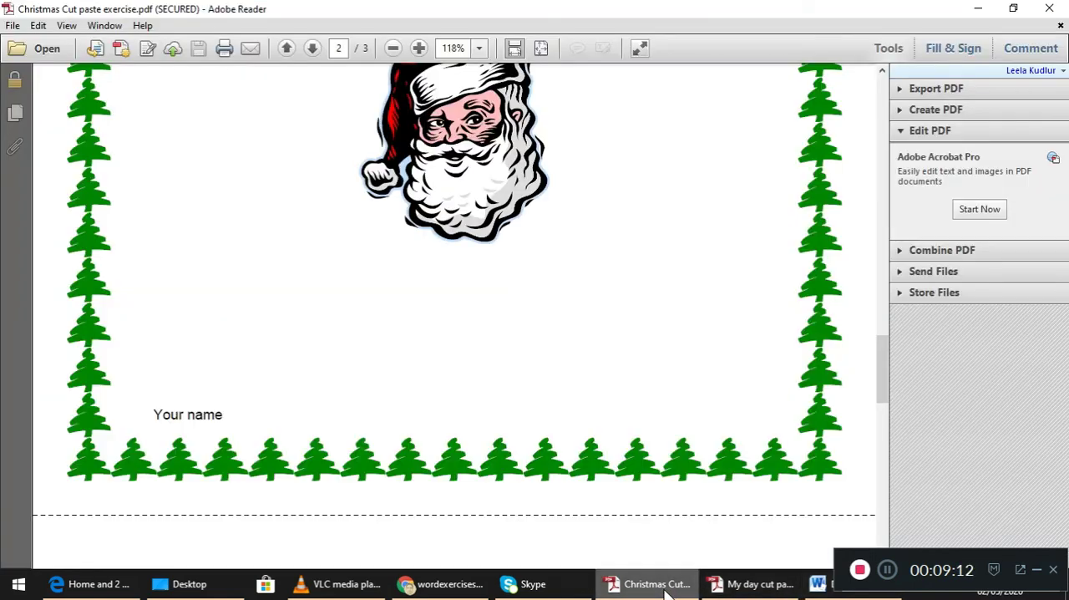
left_click(732, 594)
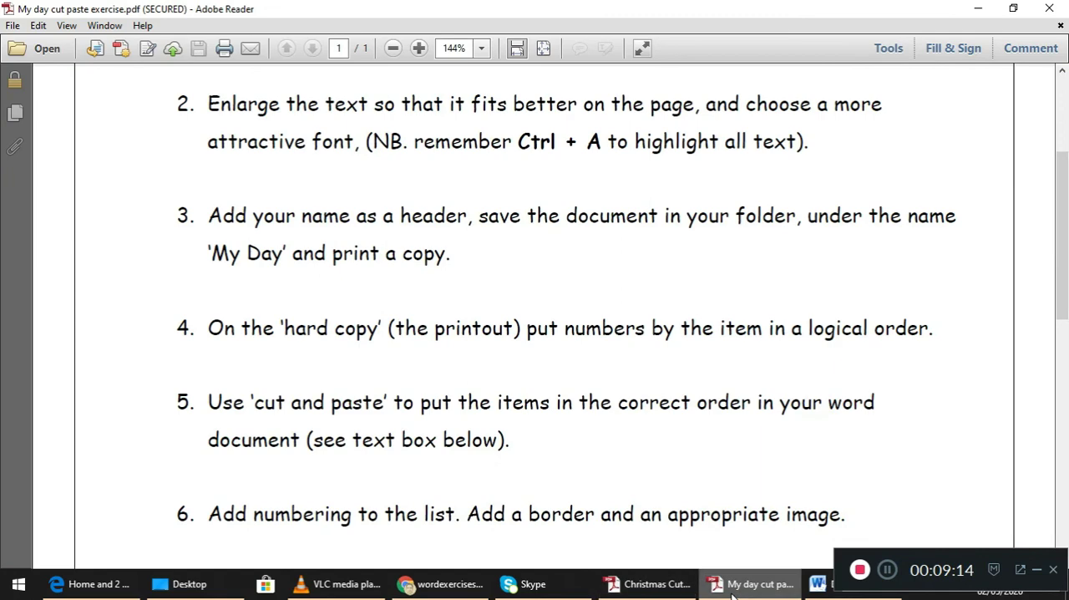
left_click(822, 577)
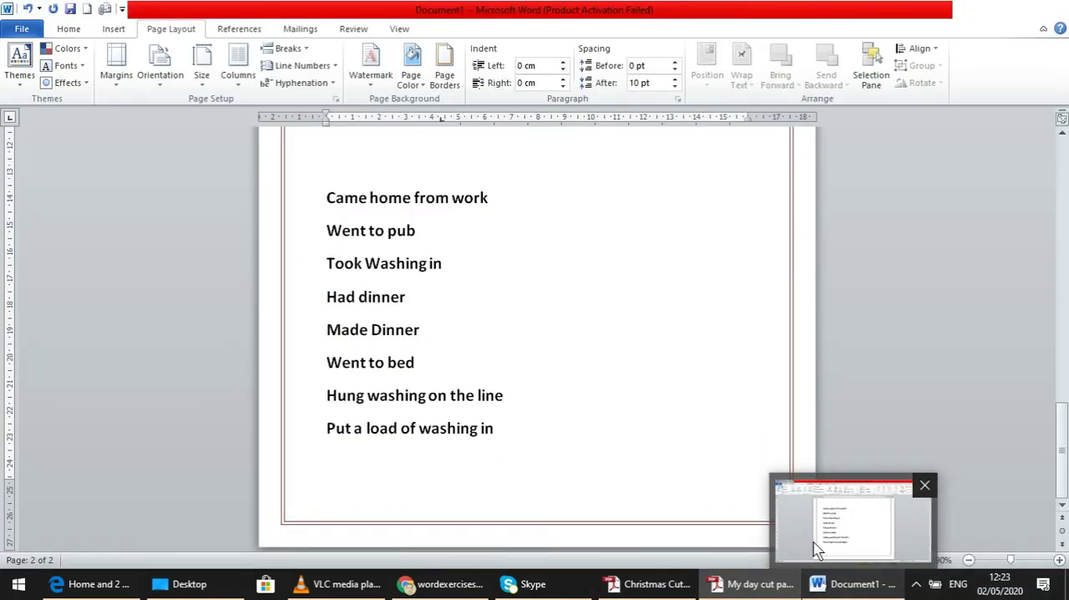